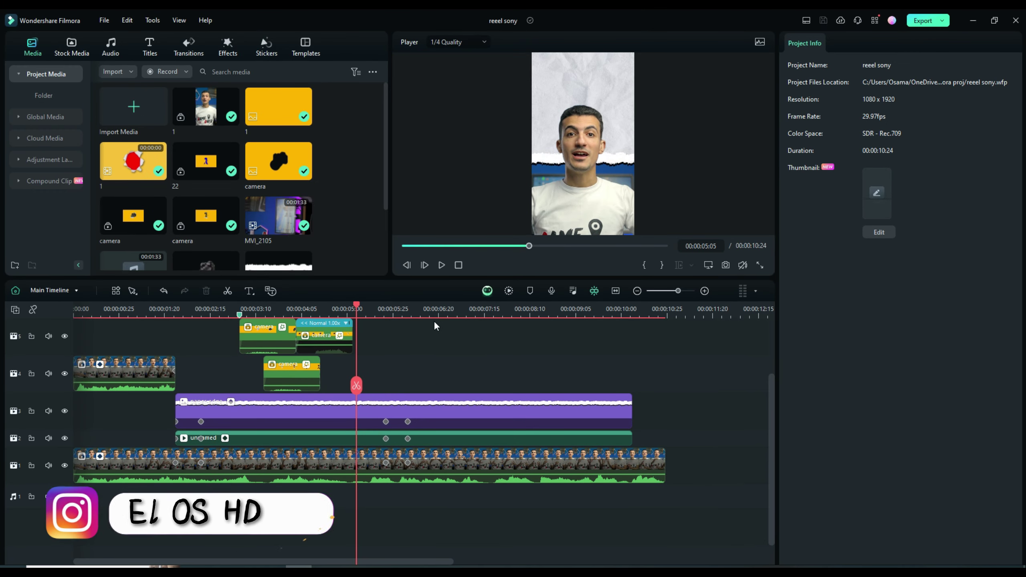
# Add the stock photo of a camera on a tripod from the sony results to the timeline, after the existing short clips.
pyautogui.scroll(1, 433, 350)
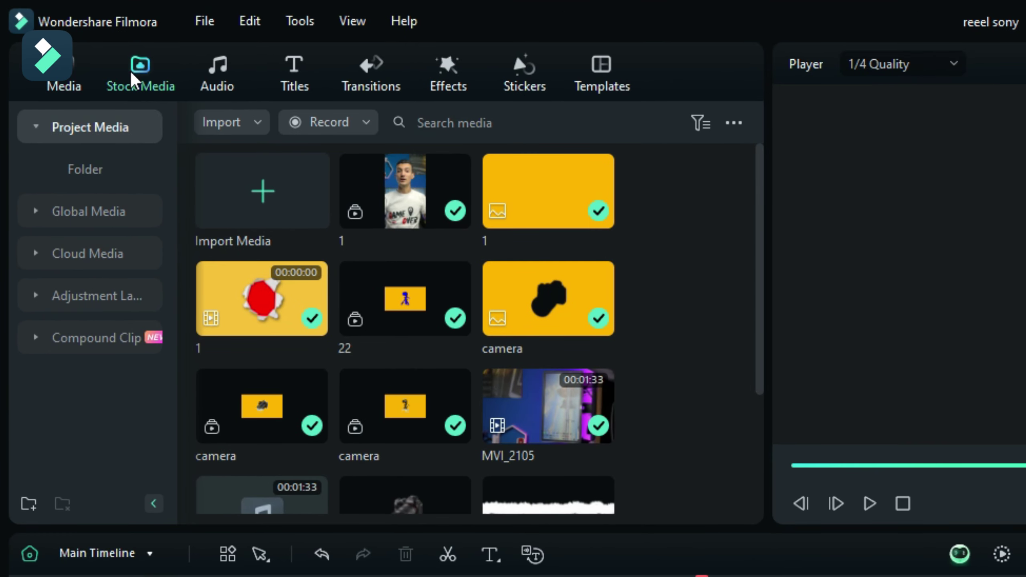
pyautogui.click(134, 79)
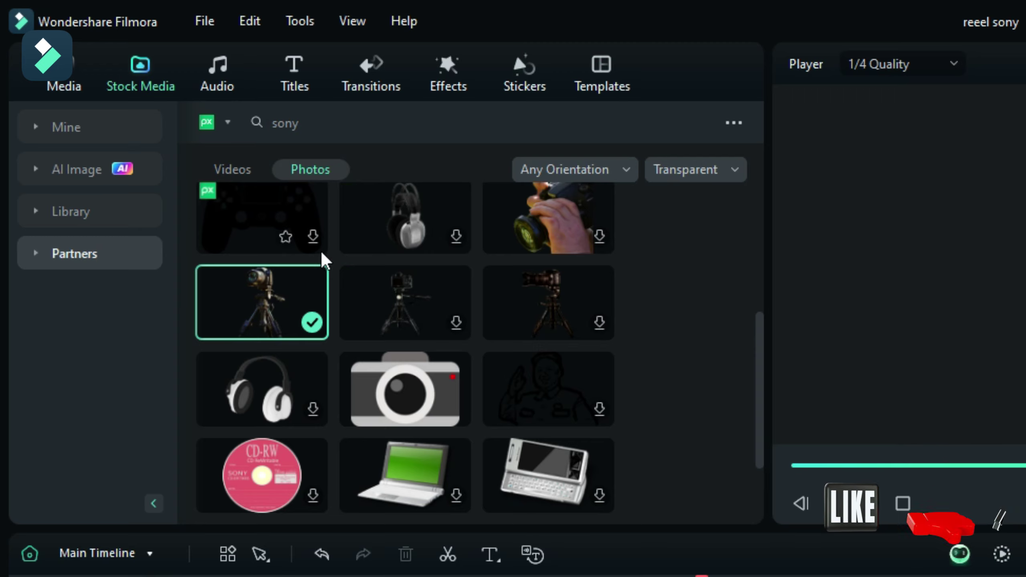
pyautogui.moveTo(282, 297); pyautogui.dragTo(431, 214)
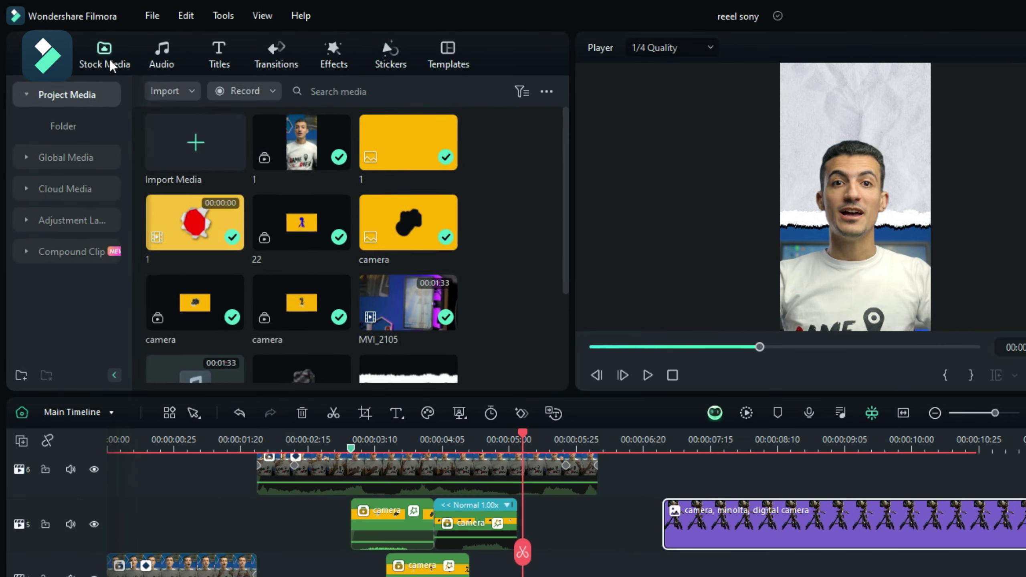
# Download the Orange solid colour from the stock library, place it on the track beneath the tripod camera clip and preview at 00:00:07:09.
pyautogui.click(75, 48)
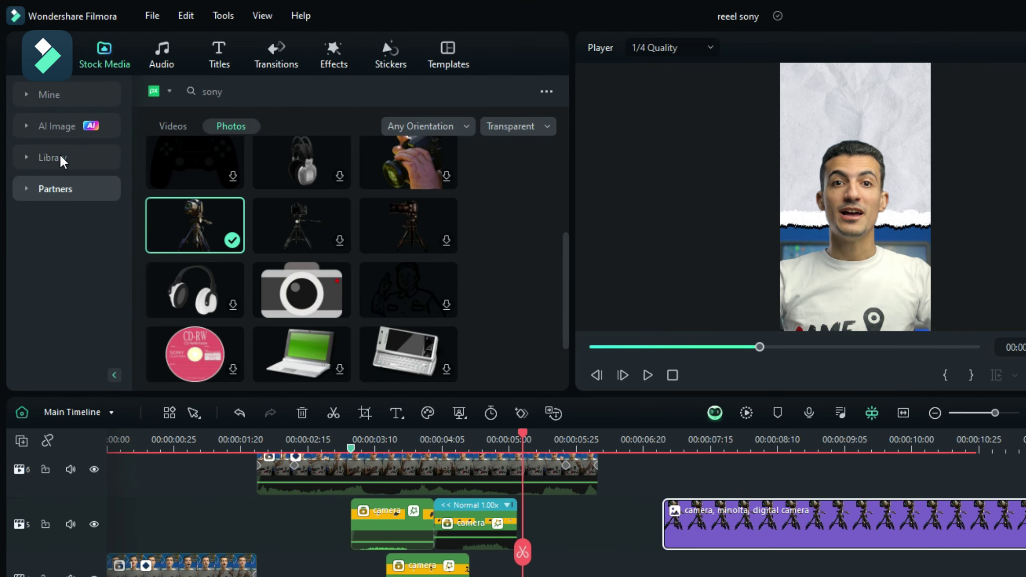
pyautogui.click(59, 154)
pyautogui.scroll(-2, 458, 258)
pyautogui.scroll(-10, 478, 267)
pyautogui.scroll(-5, 210, 210)
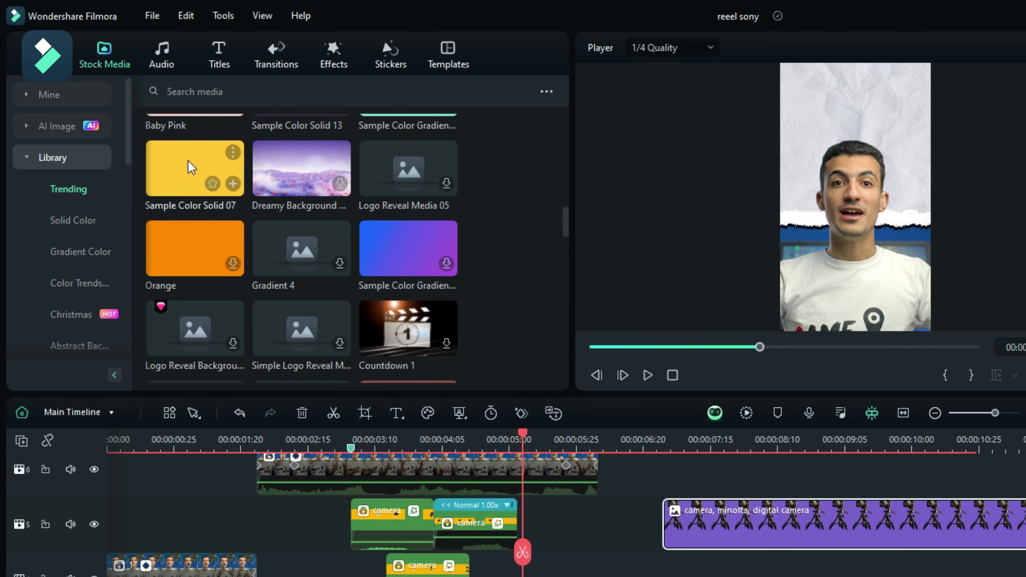
pyautogui.click(232, 263)
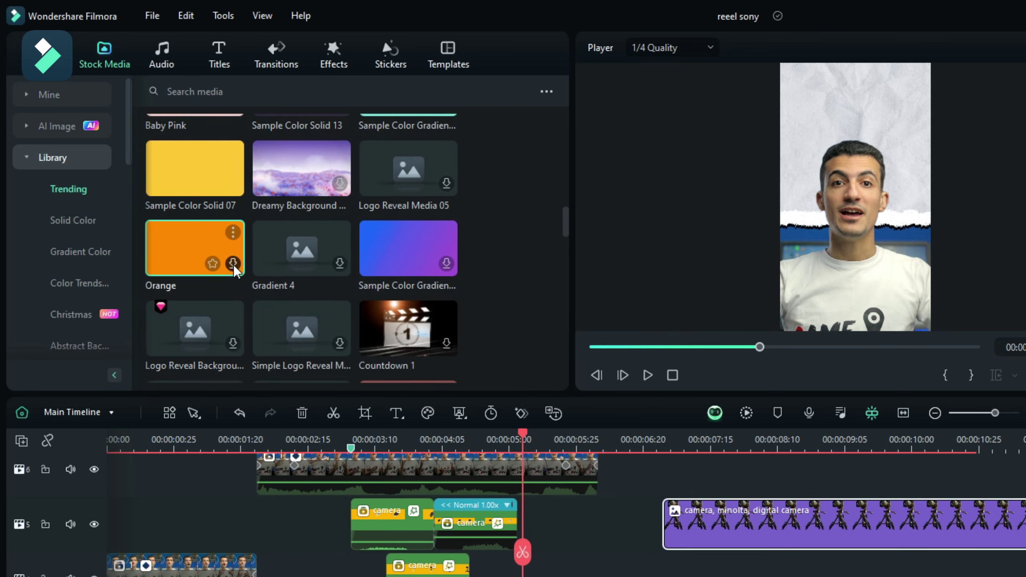
pyautogui.moveTo(177, 244); pyautogui.dragTo(672, 568)
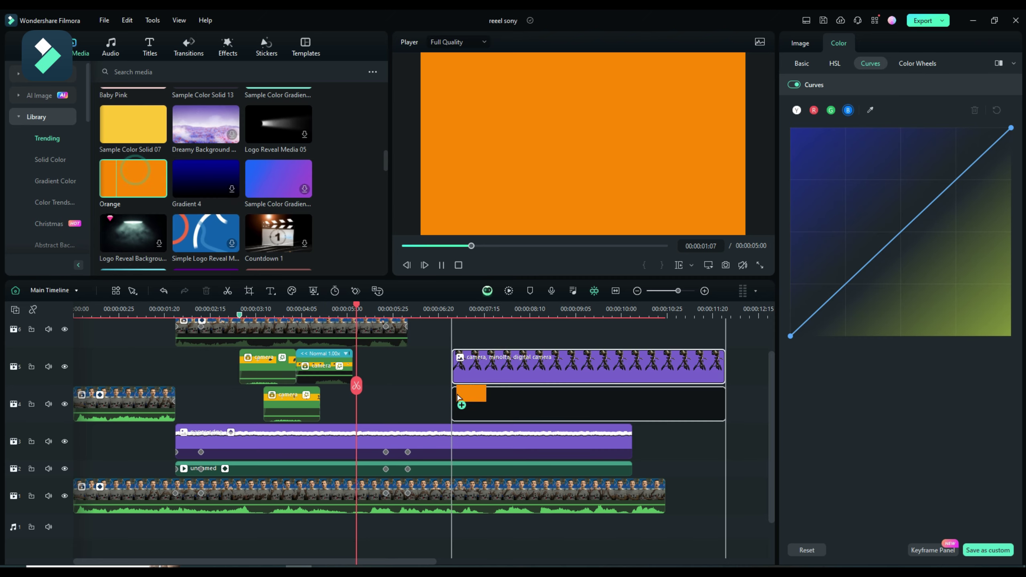
pyautogui.click(219, 440)
pyautogui.click(648, 565)
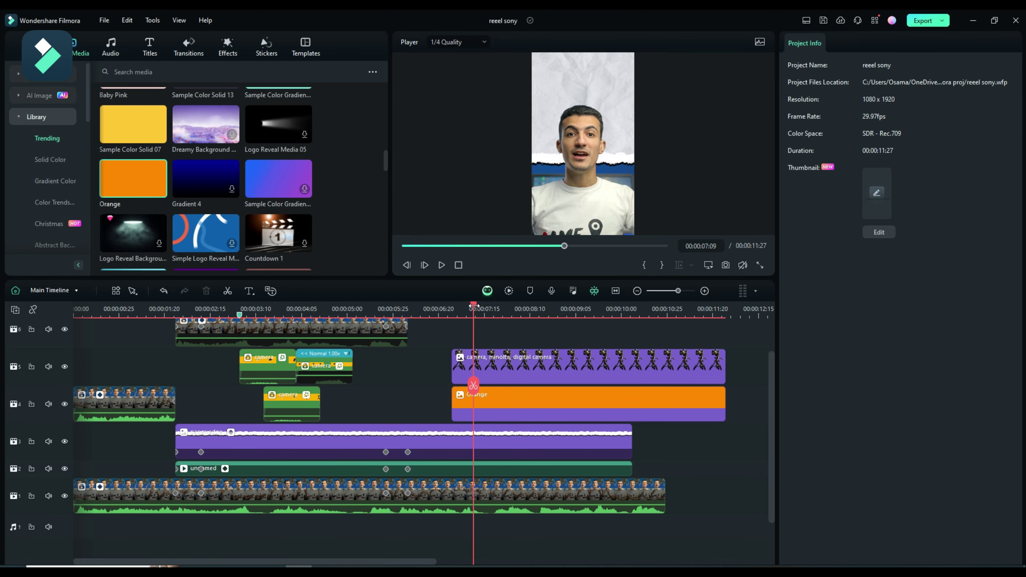
pyautogui.click(473, 307)
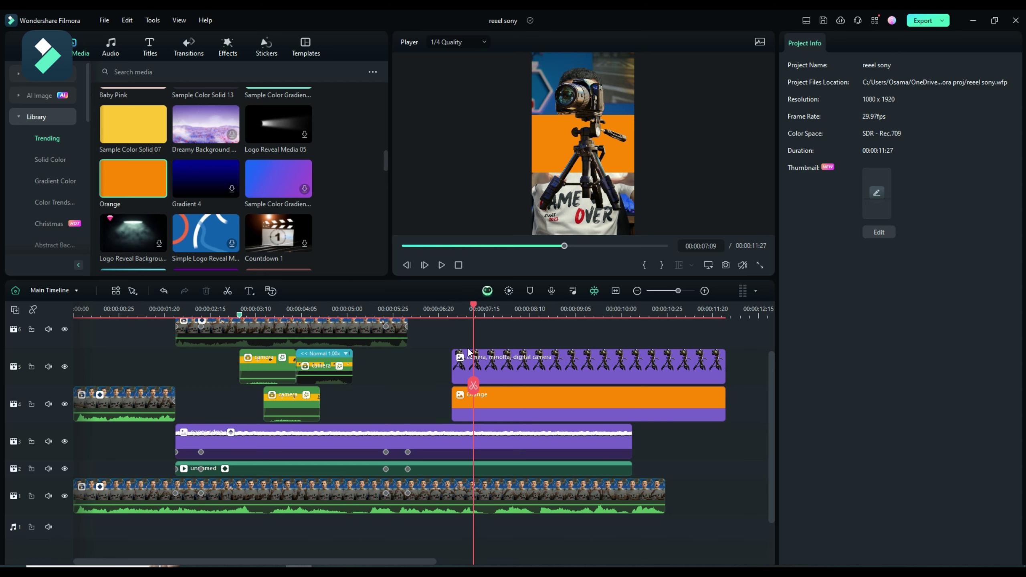
# Place the PaperUnfolding clip from the project media on the track above the tripod camera clip, aligned with its start.
pyautogui.scroll(2, 455, 341)
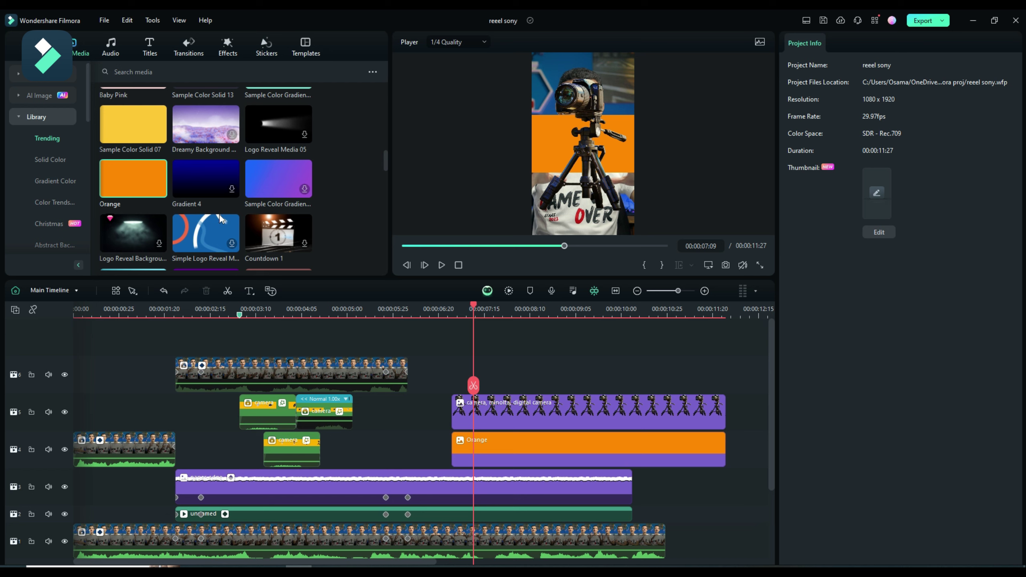
pyautogui.click(46, 77)
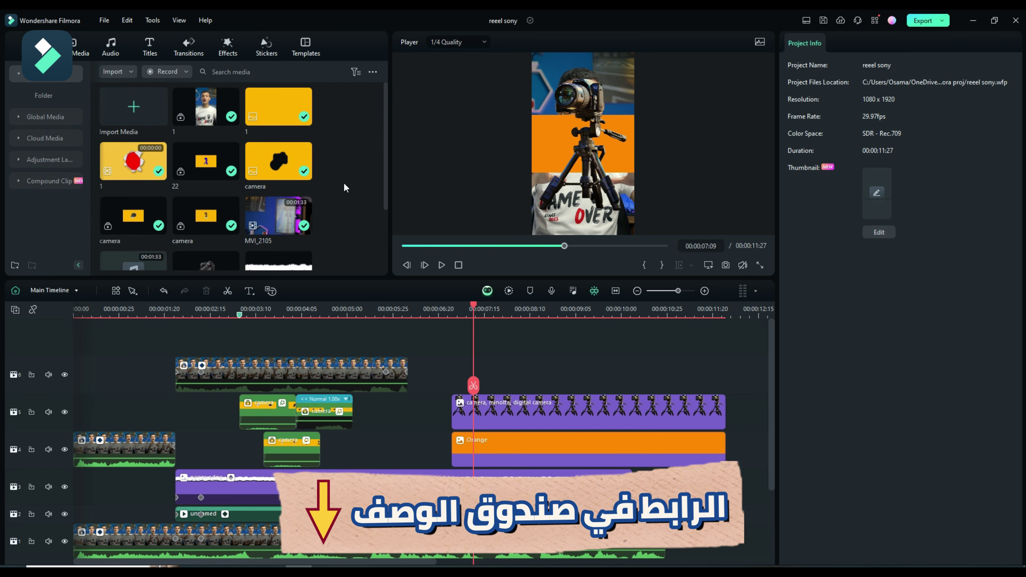
pyautogui.moveTo(145, 164)
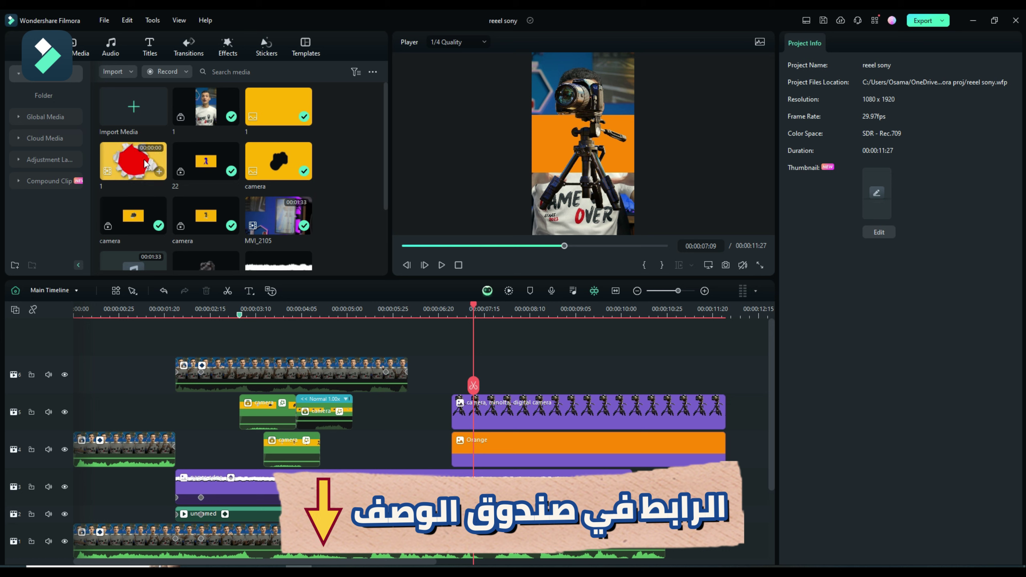
pyautogui.scroll(-3, 330, 168)
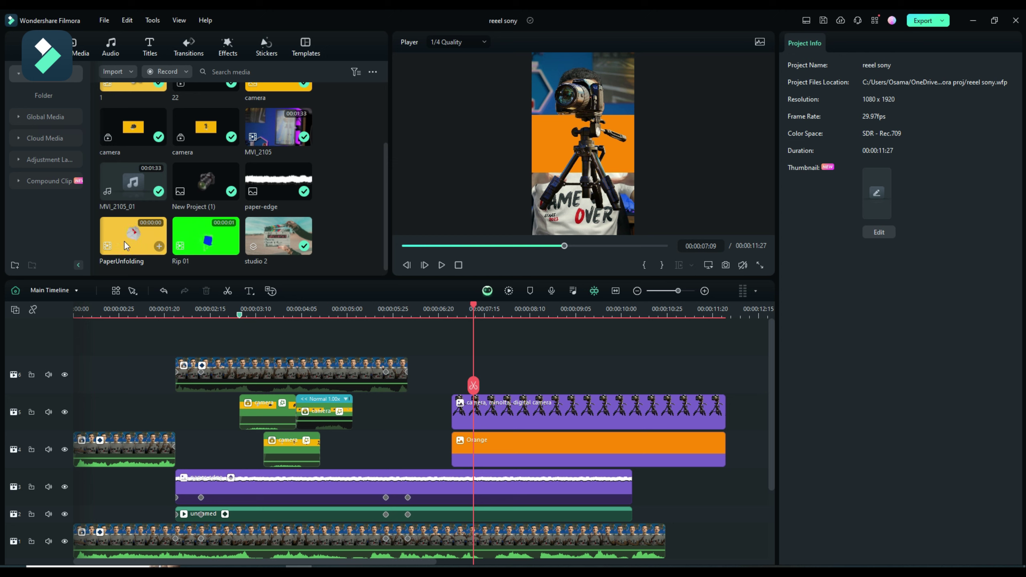
pyautogui.moveTo(132, 239); pyautogui.dragTo(499, 377)
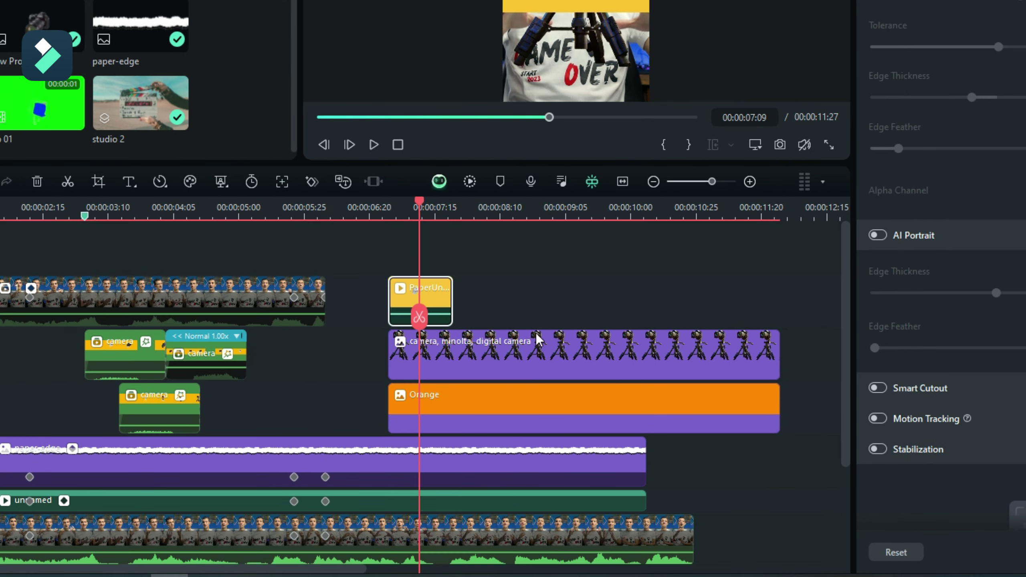
# Duplicate the tripod camera clip onto a track above PaperUnfolding and scale both camera clips to 25.12%.
pyautogui.moveTo(520, 351); pyautogui.dragTo(514, 259)
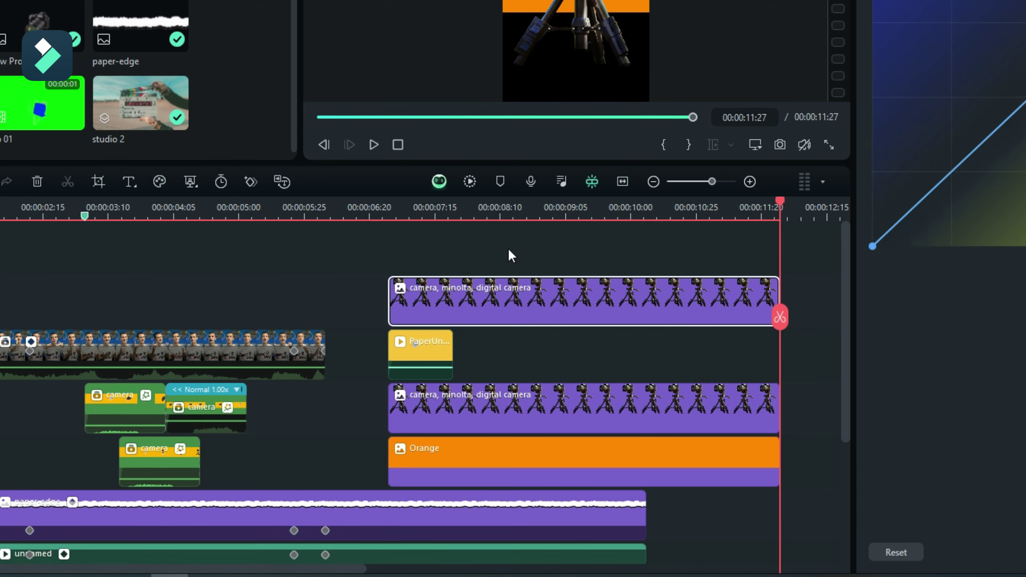
pyautogui.click(475, 209)
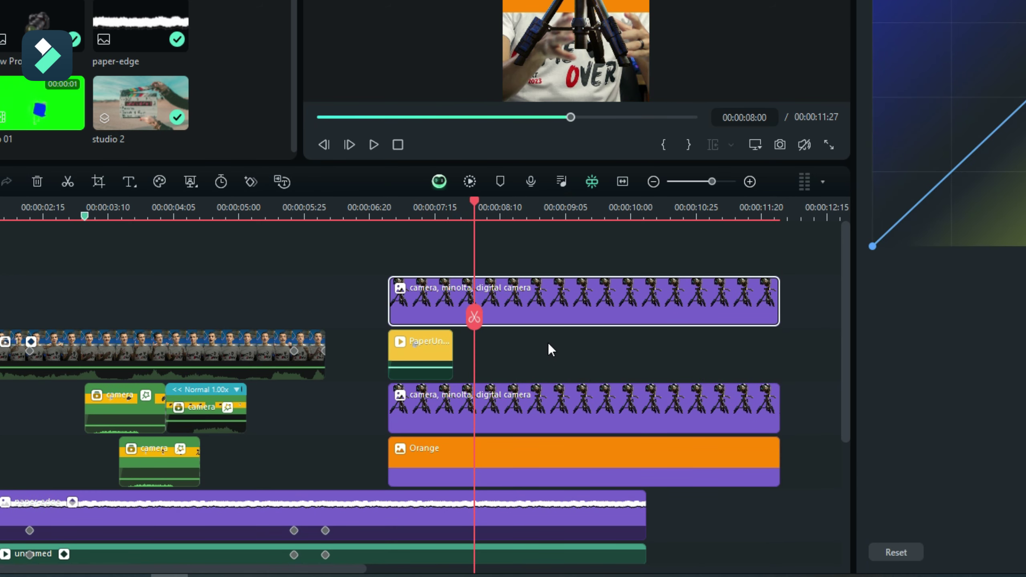
pyautogui.click(566, 391)
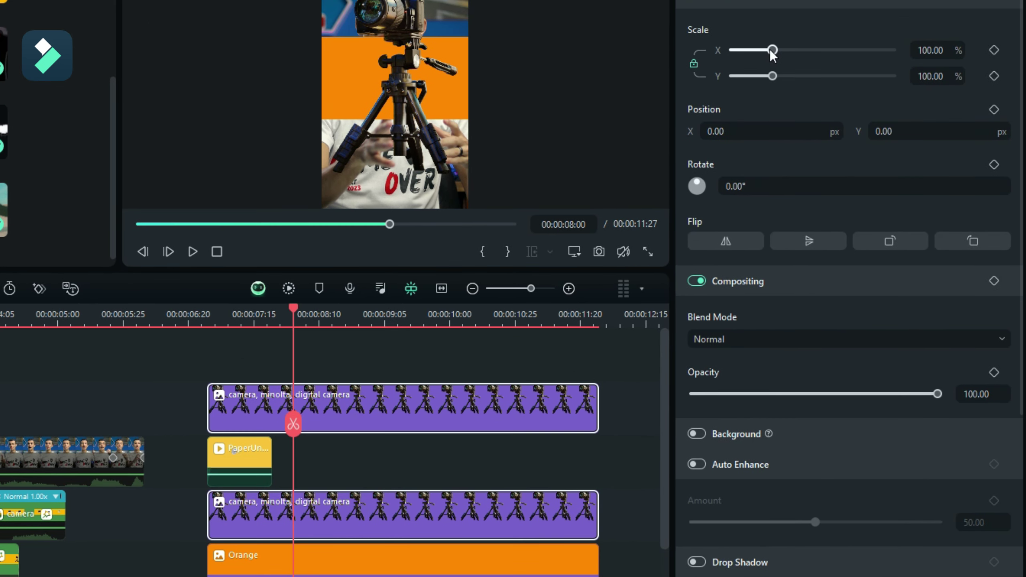
pyautogui.moveTo(771, 50); pyautogui.dragTo(744, 50)
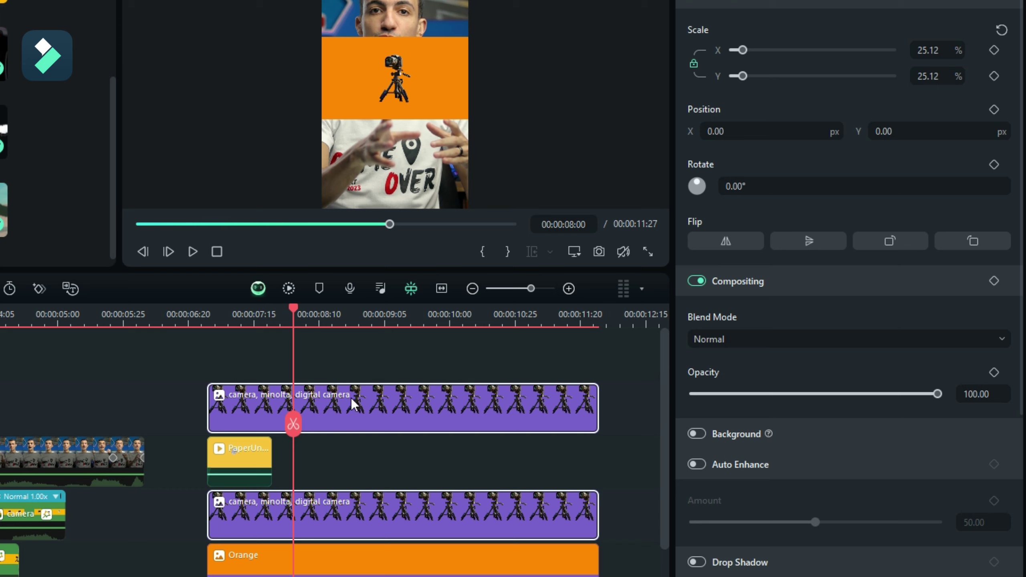
# Move the upper camera clip up one track and place a copy of the Orange clip directly beneath it.
pyautogui.moveTo(294, 437)
pyautogui.mouseDown()
pyautogui.moveTo(238, 421)
pyautogui.moveTo(291, 419)
pyautogui.mouseUp()
pyautogui.click(362, 390)
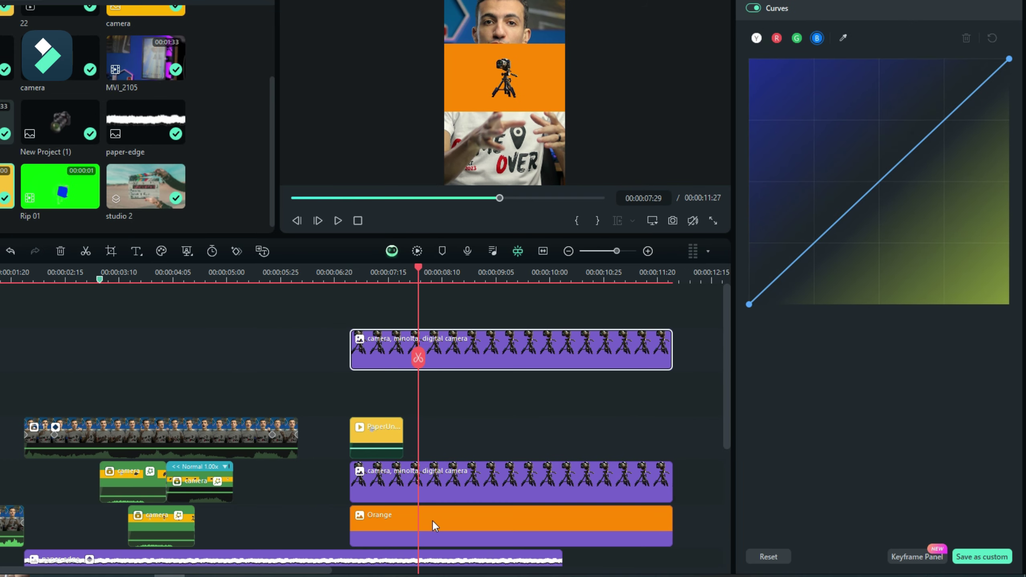
pyautogui.moveTo(461, 524); pyautogui.dragTo(456, 394)
# Turn the upper camera clip solid blue by moving the blue curve's white point to the upper-left corner of the graph.
pyautogui.click(423, 272)
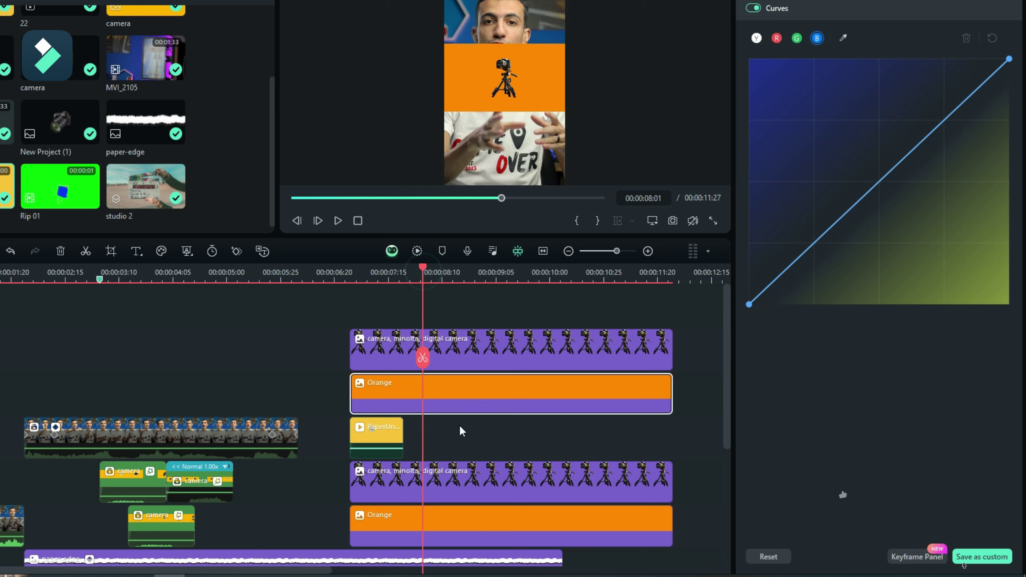
pyautogui.click(484, 352)
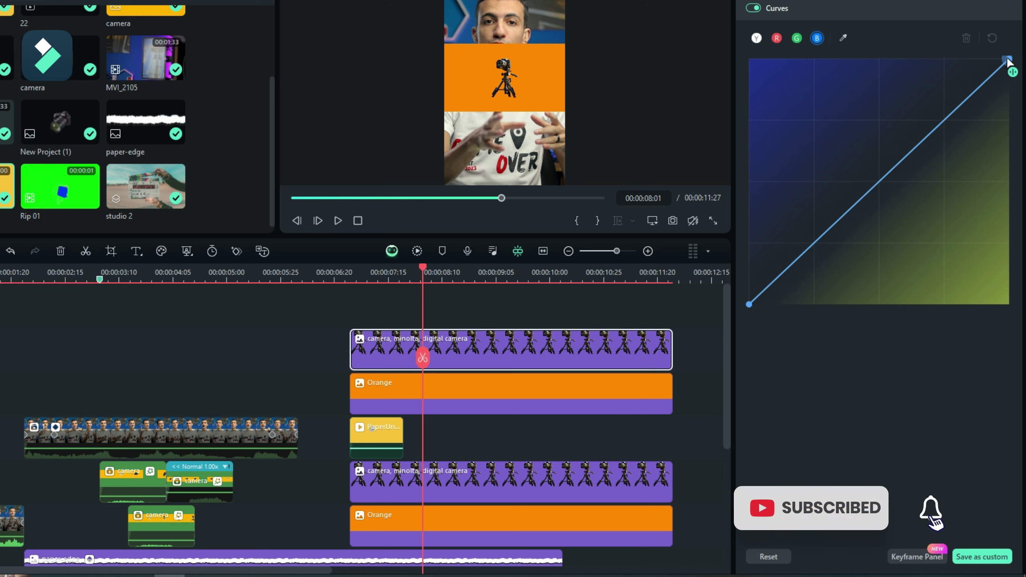
pyautogui.moveTo(1007, 60); pyautogui.dragTo(676, 41)
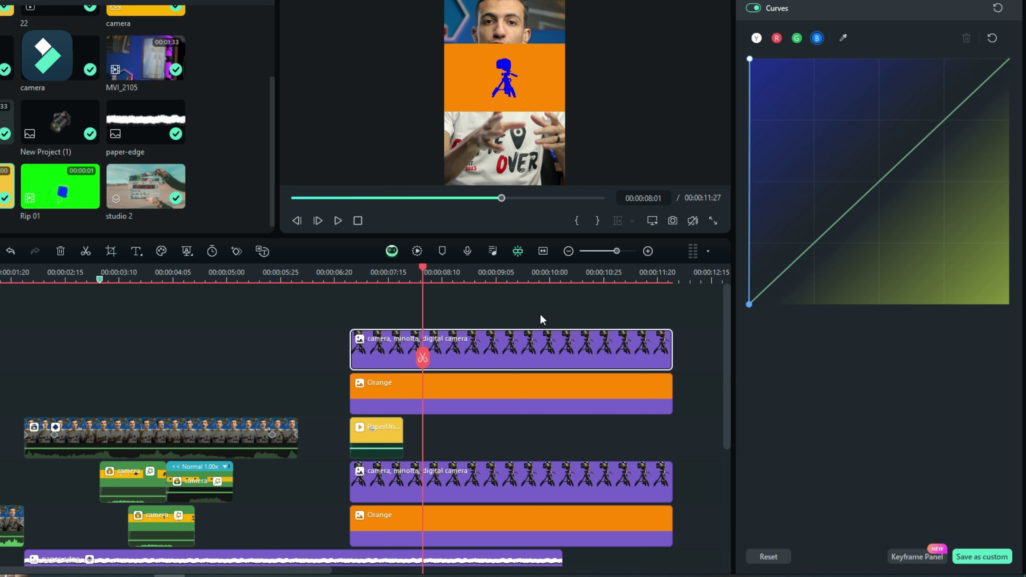
# Combine the upper camera clip and the Orange clip beneath it into a compound clip named "sony png".
pyautogui.click(483, 388)
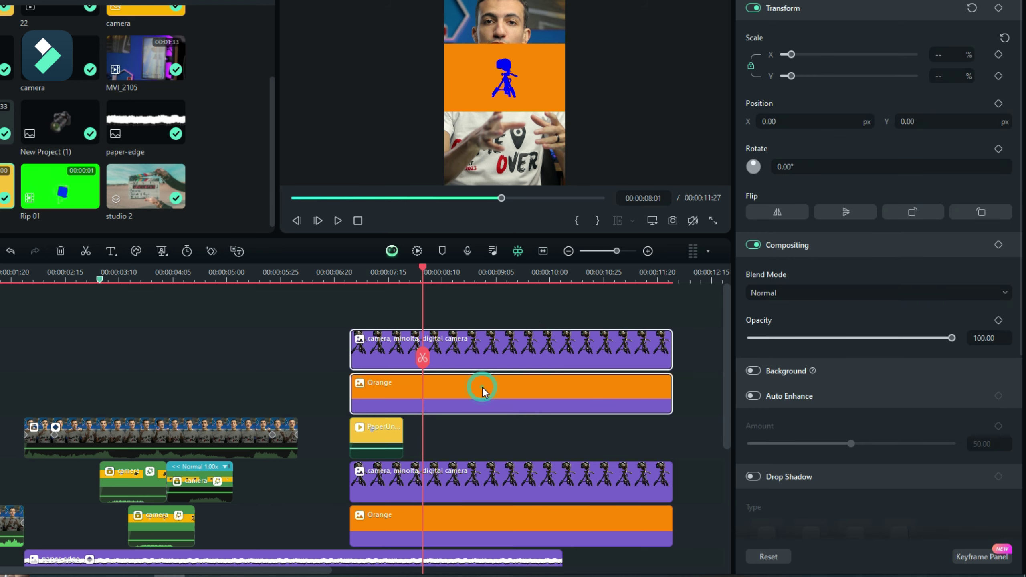
pyautogui.rightClick(482, 386)
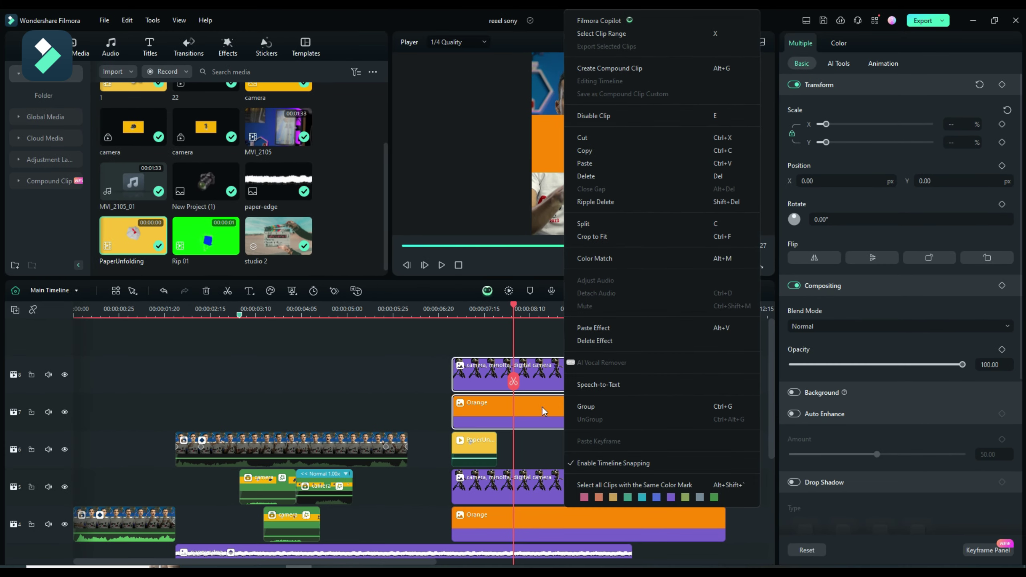
pyautogui.click(626, 66)
pyautogui.press('BackSpace')
pyautogui.write('sony ')
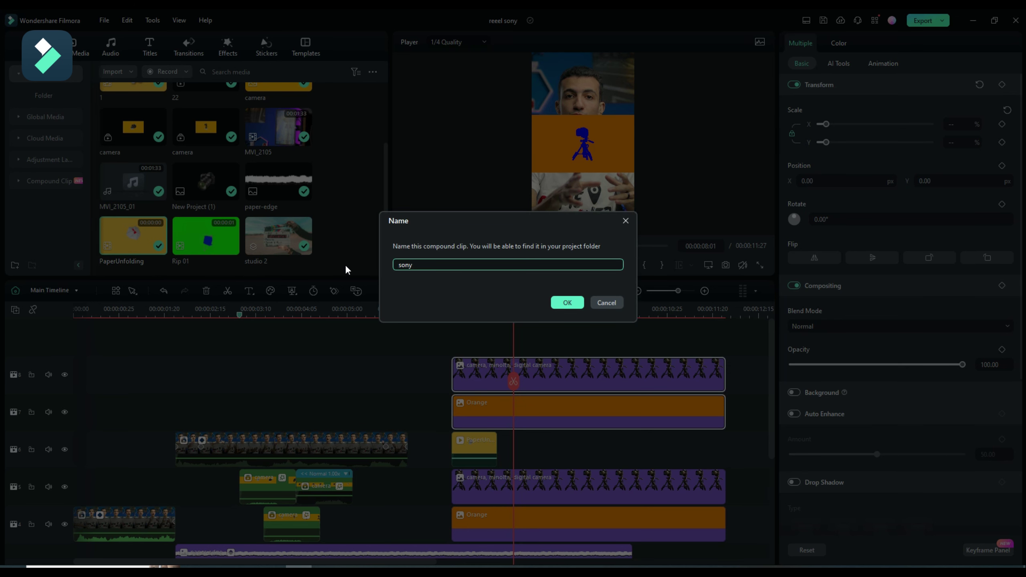
pyautogui.write('png')
pyautogui.click(580, 303)
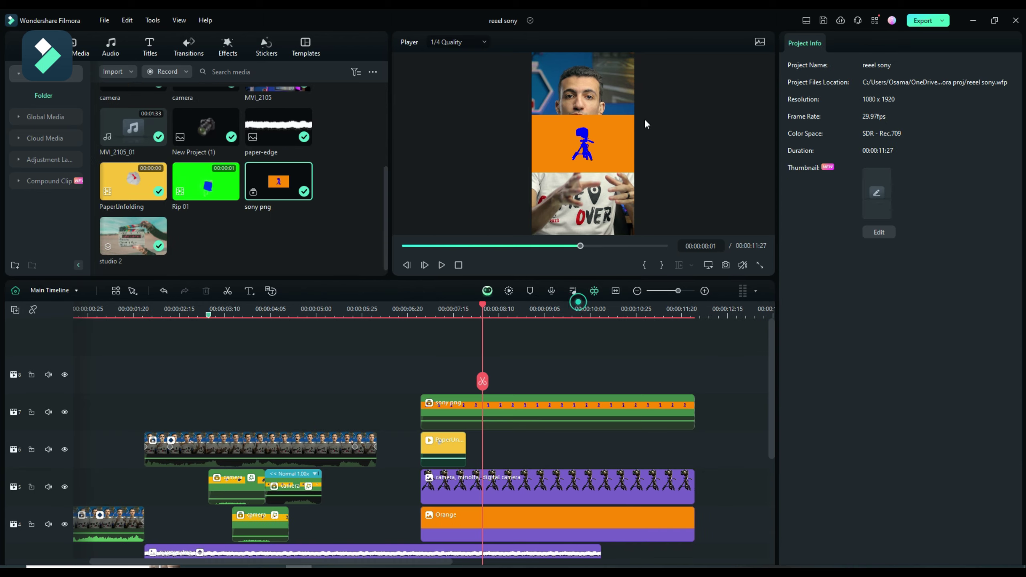
# Enable Chroma Key on the sony png compound clip and sample the camera's blue as the key colour.
pyautogui.click(546, 408)
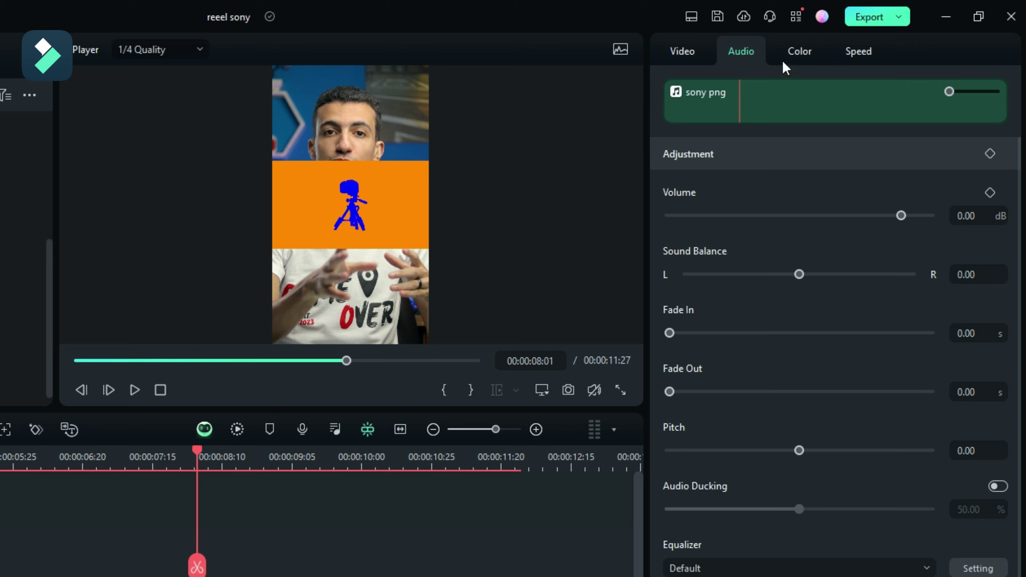
pyautogui.click(804, 41)
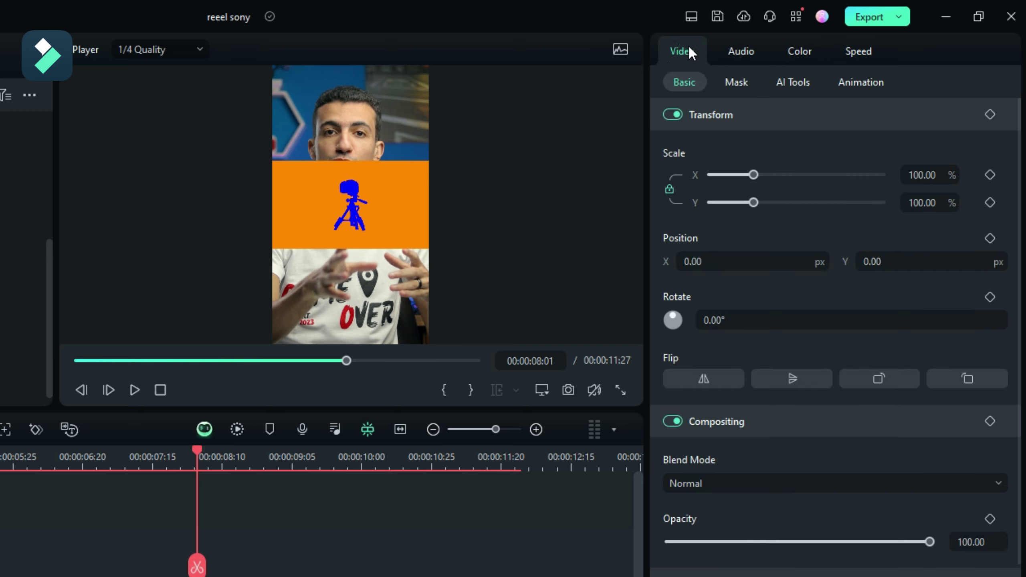
pyautogui.click(792, 83)
pyautogui.click(674, 114)
pyautogui.click(739, 176)
pyautogui.click(350, 192)
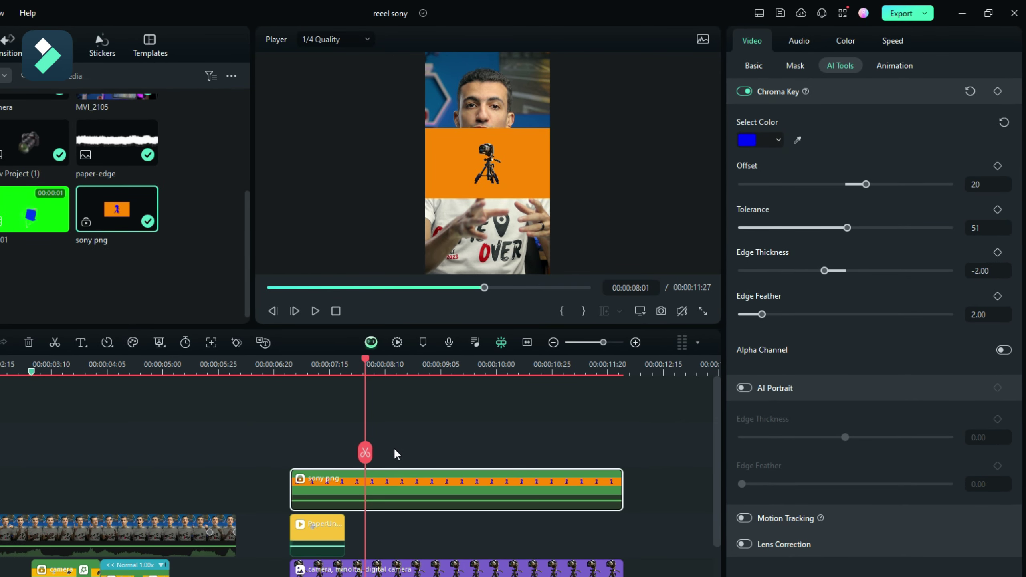
# Enable Chroma Key on the PaperUnfolding clip at 00:00:07:15 and set its key colour to pure green.
pyautogui.moveTo(365, 457); pyautogui.dragTo(329, 489)
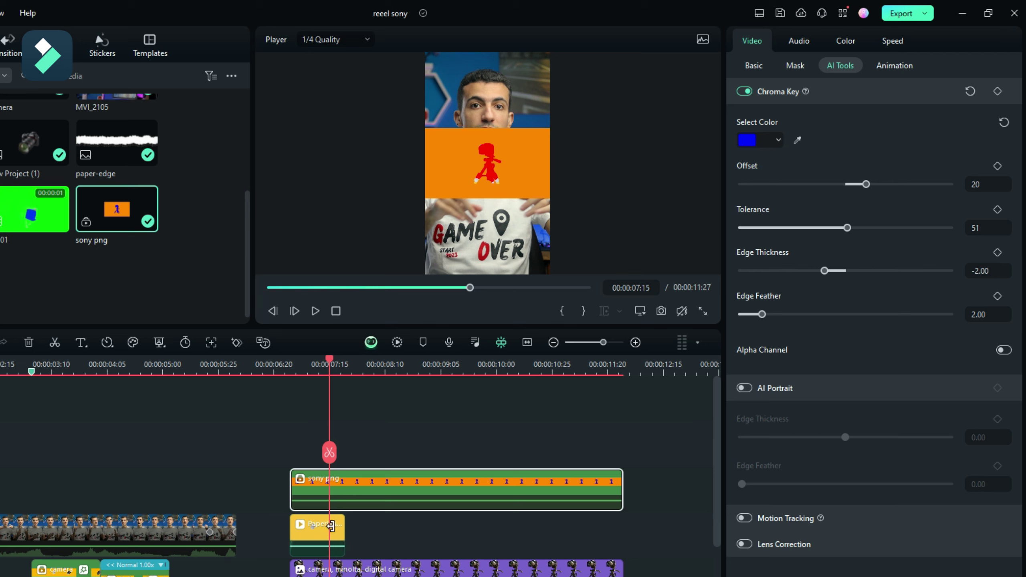
pyautogui.click(319, 531)
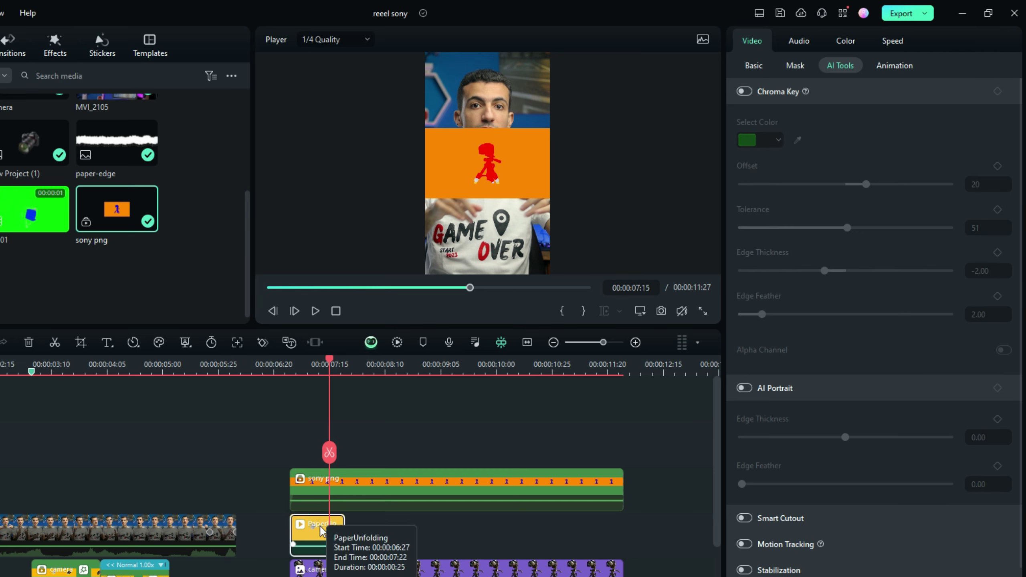
pyautogui.click(743, 91)
pyautogui.click(797, 140)
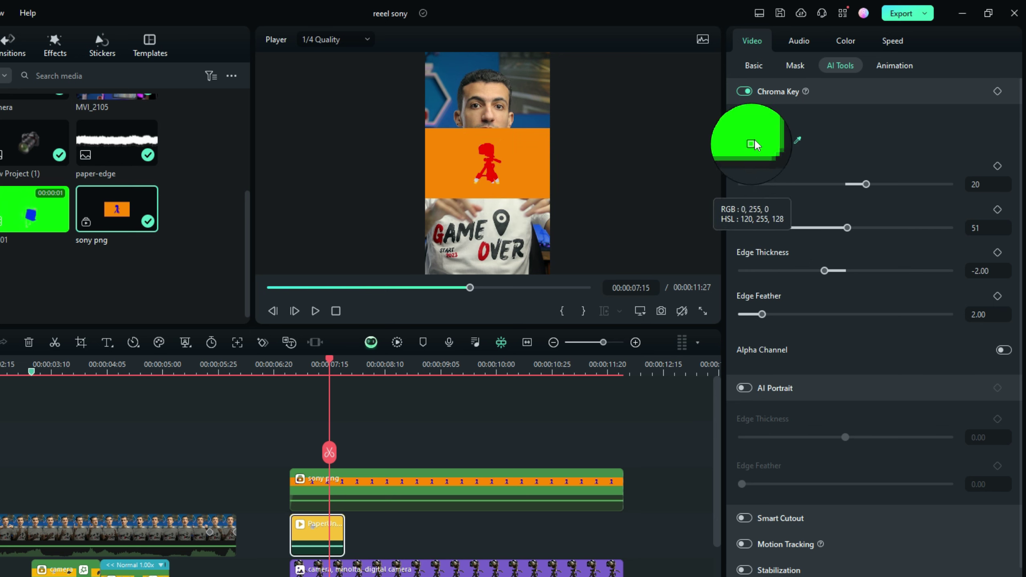
pyautogui.click(800, 141)
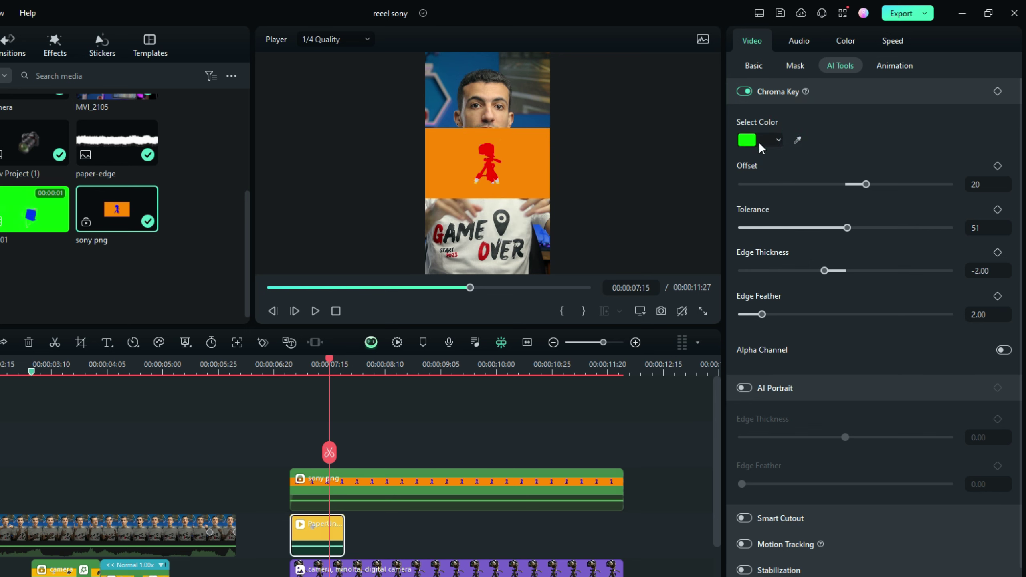
# Recolour the PaperUnfolding clip's red range in HSL to hue -100, saturation 100 and luminance 100.
pyautogui.click(846, 41)
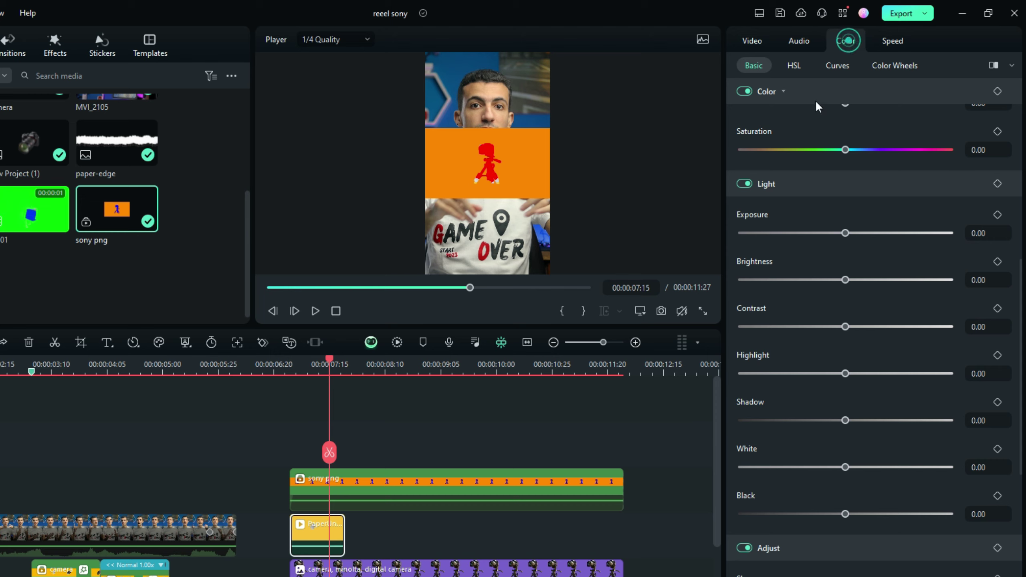
pyautogui.click(794, 65)
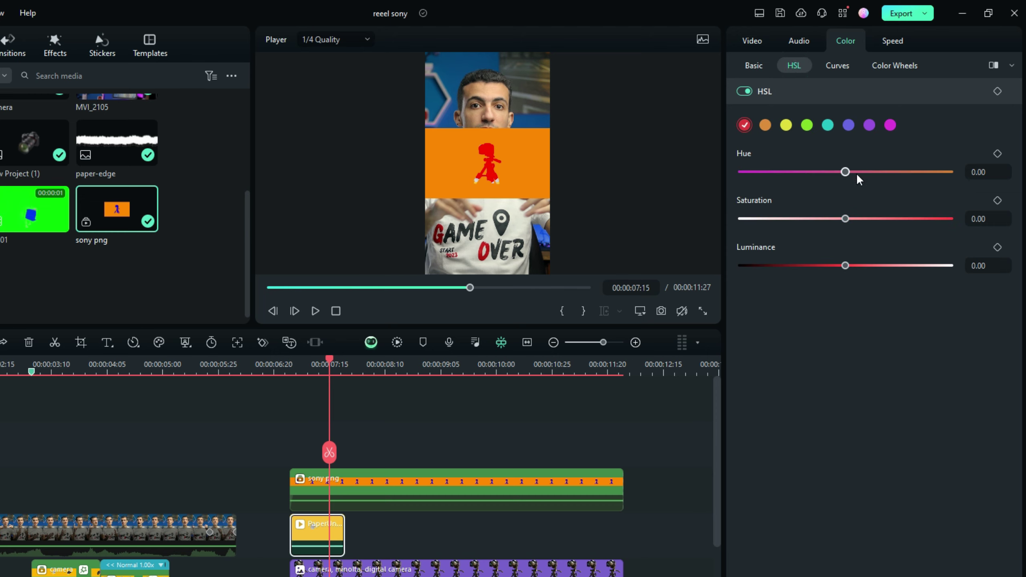
pyautogui.moveTo(849, 172); pyautogui.dragTo(741, 171)
pyautogui.moveTo(845, 219); pyautogui.dragTo(950, 219)
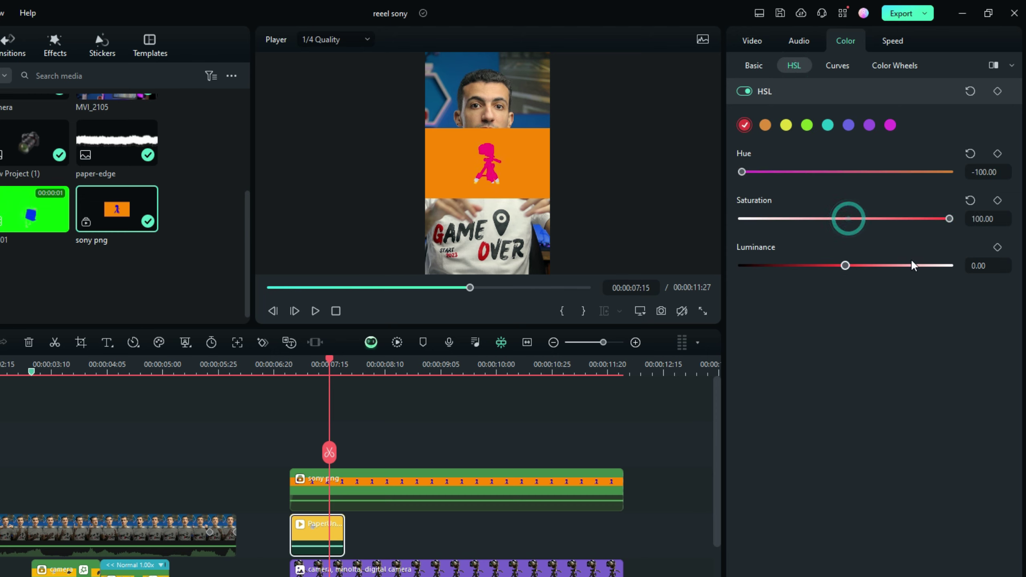
pyautogui.moveTo(909, 265); pyautogui.dragTo(1006, 271)
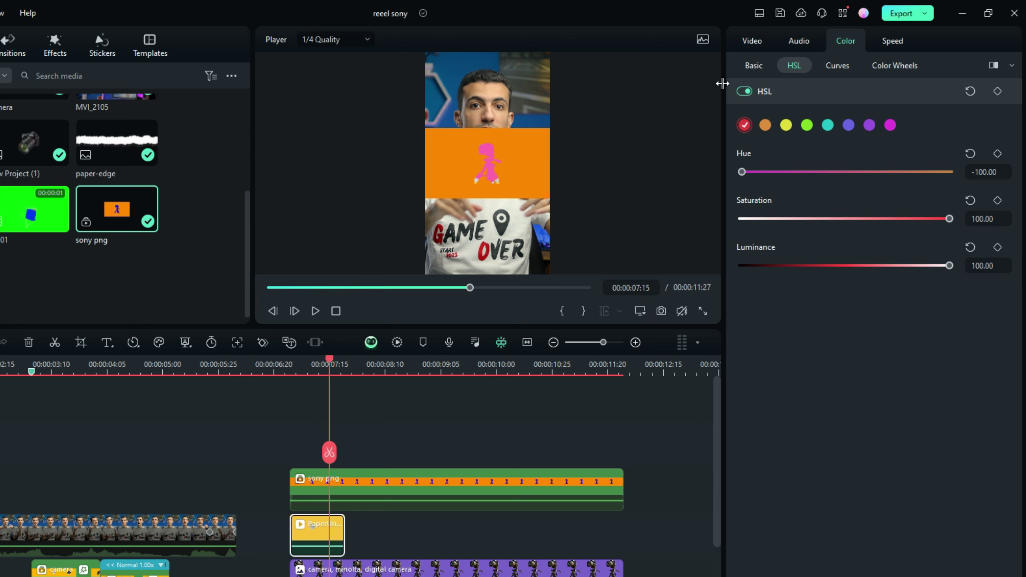
# Enable Chroma Key on the PaperUnfolding clip, sample the camera's pink as the key colour and preview the reveal.
pyautogui.click(747, 44)
pyautogui.click(838, 66)
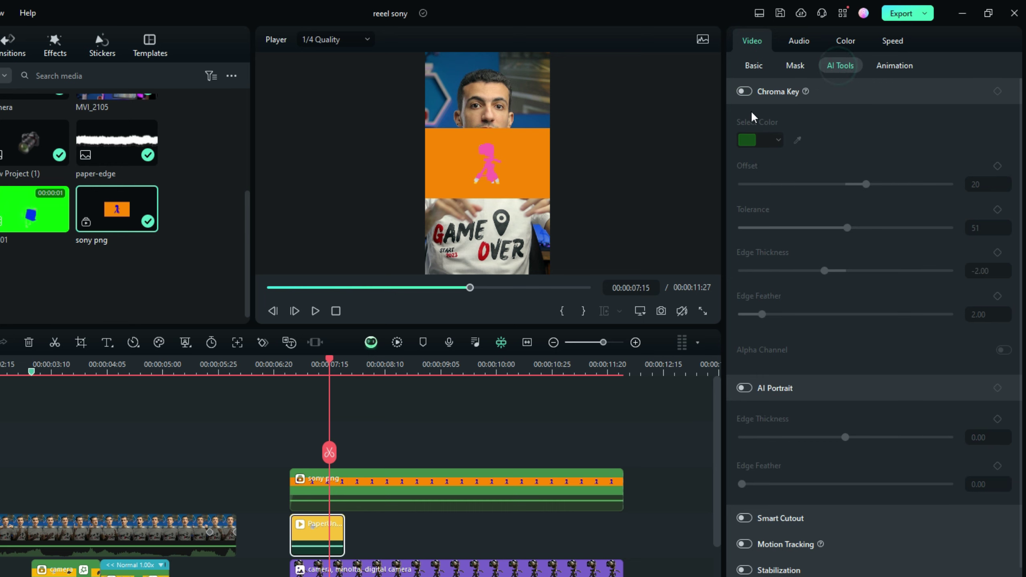
pyautogui.click(745, 91)
pyautogui.click(744, 91)
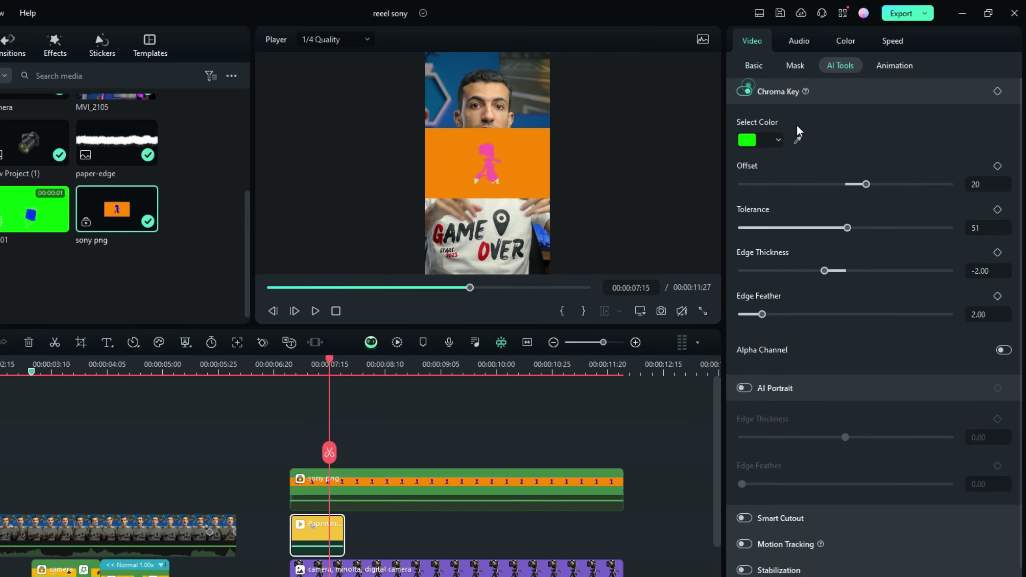
pyautogui.click(798, 139)
pyautogui.click(485, 155)
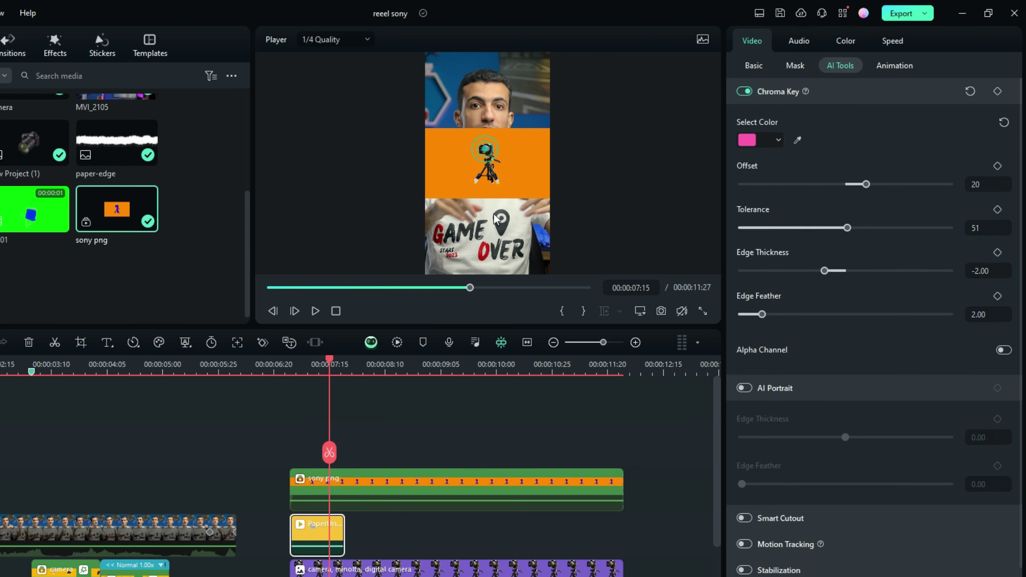
pyautogui.moveTo(334, 453); pyautogui.dragTo(311, 456)
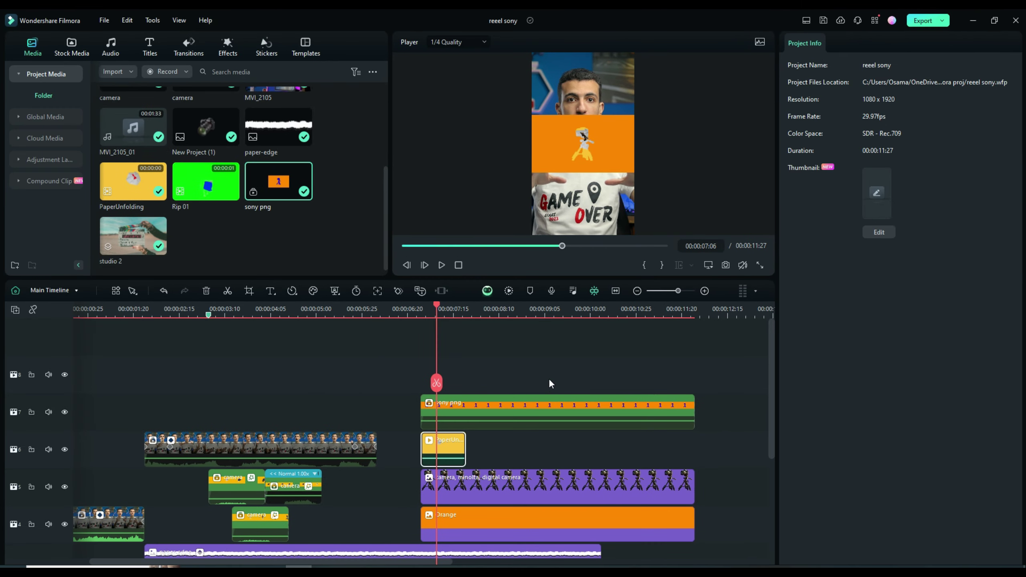
pyautogui.moveTo(548, 379); pyautogui.dragTo(448, 520)
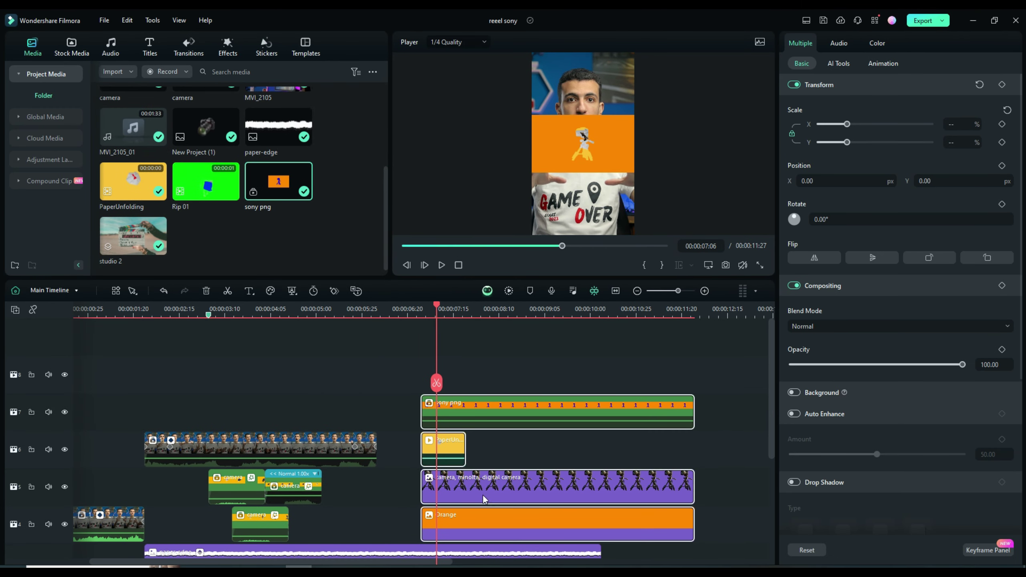
pyautogui.rightClick(488, 486)
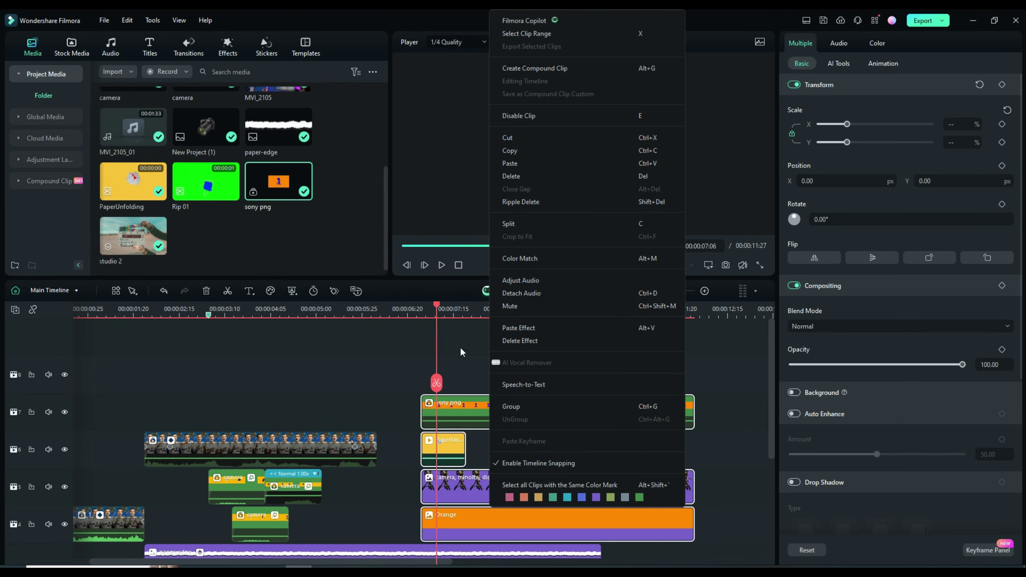
pyautogui.click(458, 352)
# Split the sony png, camera and Orange clips at 00:00:08:00 and delete the parts after the cut.
pyautogui.moveTo(437, 383); pyautogui.dragTo(481, 388)
pyautogui.moveTo(702, 360); pyautogui.dragTo(578, 520)
pyautogui.hotkey('ctrl', 'b')
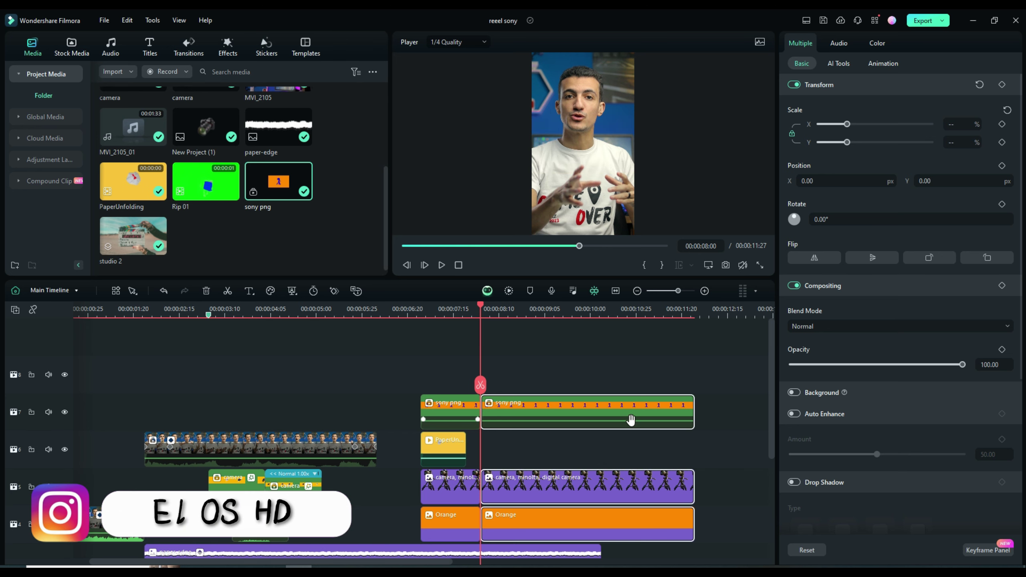
pyautogui.press('Delete')
pyautogui.click(481, 382)
# Combine the trimmed sony png, PaperUnfolding, camera and Orange clips into a compound clip named "3".
pyautogui.moveTo(525, 391); pyautogui.dragTo(420, 545)
pyautogui.rightClick(460, 410)
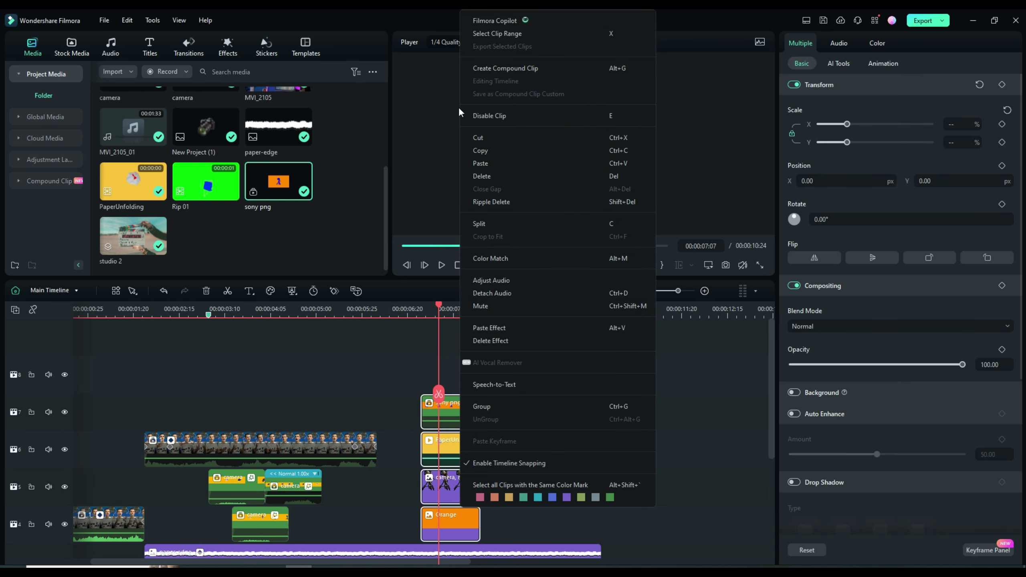
pyautogui.click(510, 64)
pyautogui.write('3')
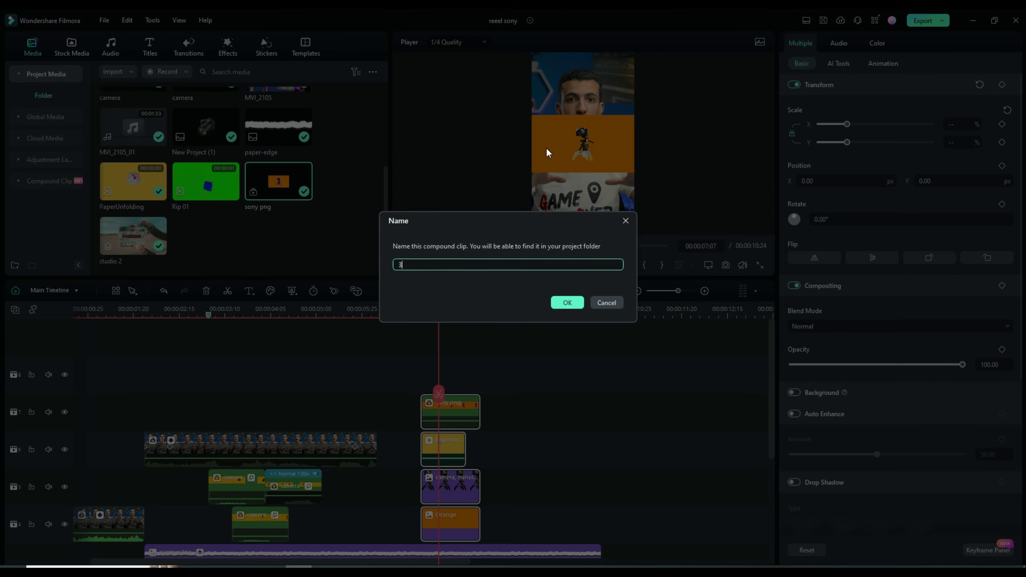
pyautogui.click(566, 303)
# Enable Chroma Key on compound clip 3, sample the orange background as the key colour and preview the reveal over the footage.
pyautogui.click(457, 517)
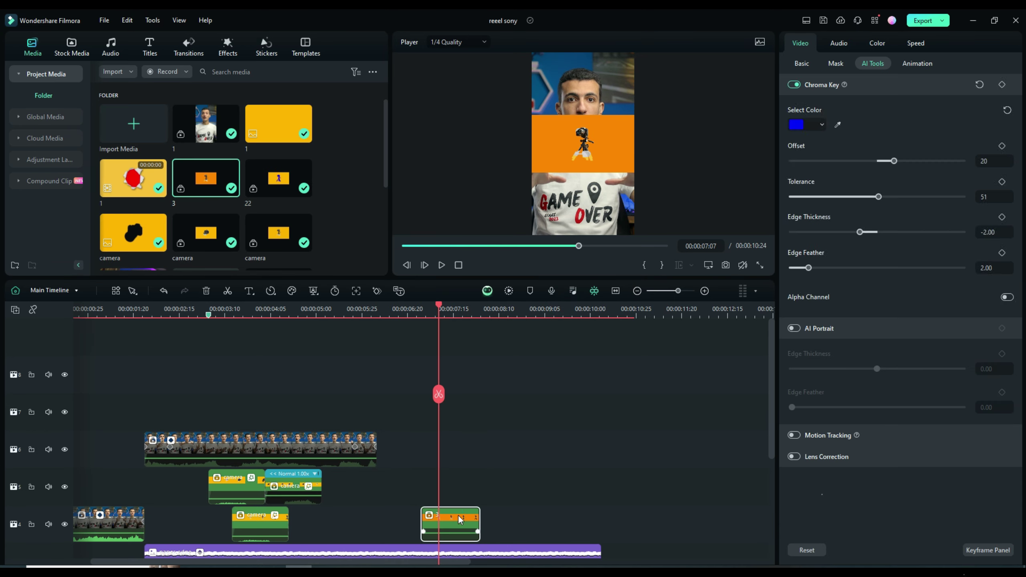
pyautogui.click(793, 84)
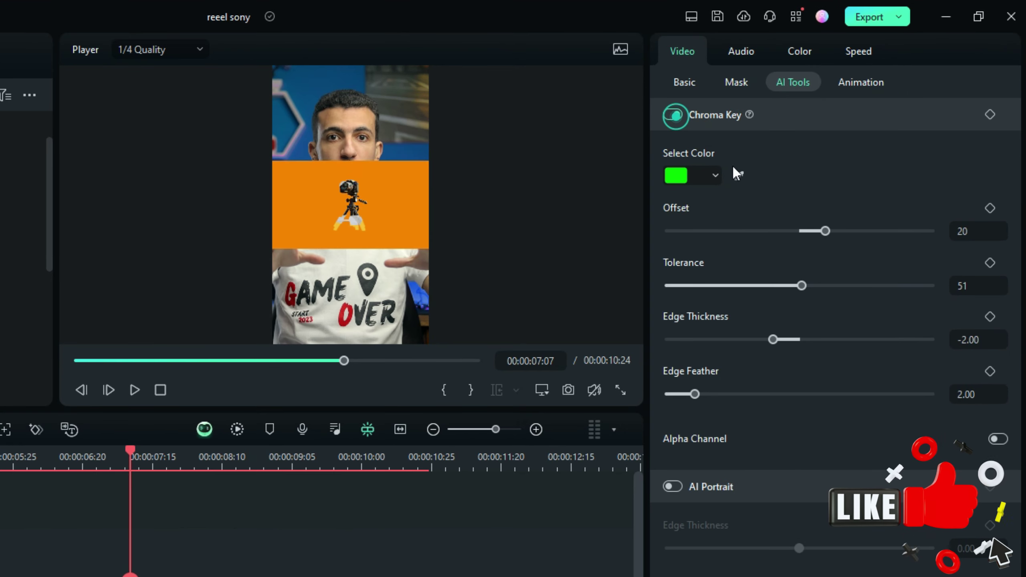
pyautogui.click(739, 175)
pyautogui.click(394, 198)
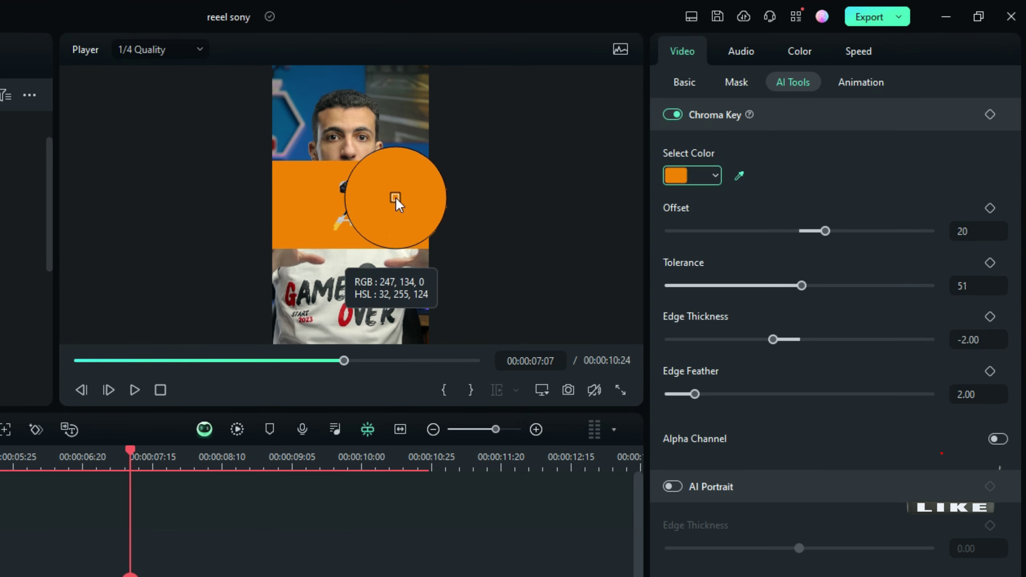
pyautogui.moveTo(130, 566); pyautogui.dragTo(109, 576)
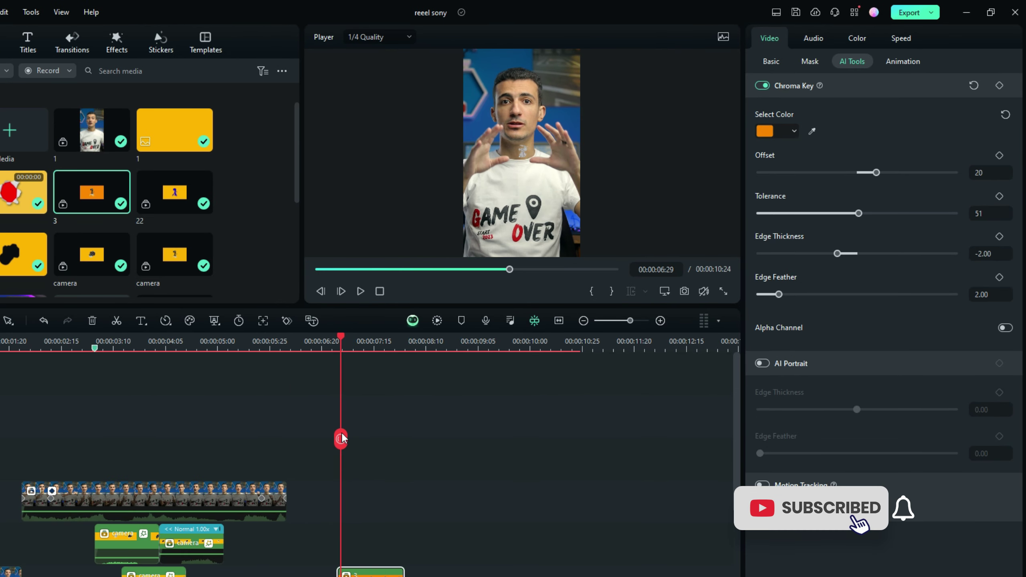
pyautogui.moveTo(342, 438)
pyautogui.mouseDown()
pyautogui.moveTo(383, 436)
pyautogui.moveTo(355, 437)
pyautogui.mouseUp()
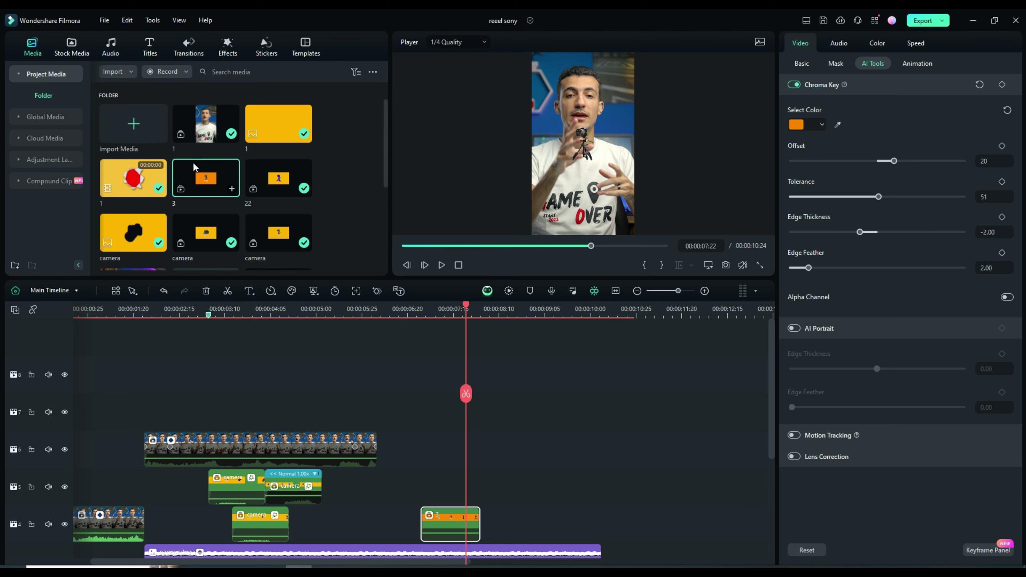
pyautogui.scroll(-3, 236, 194)
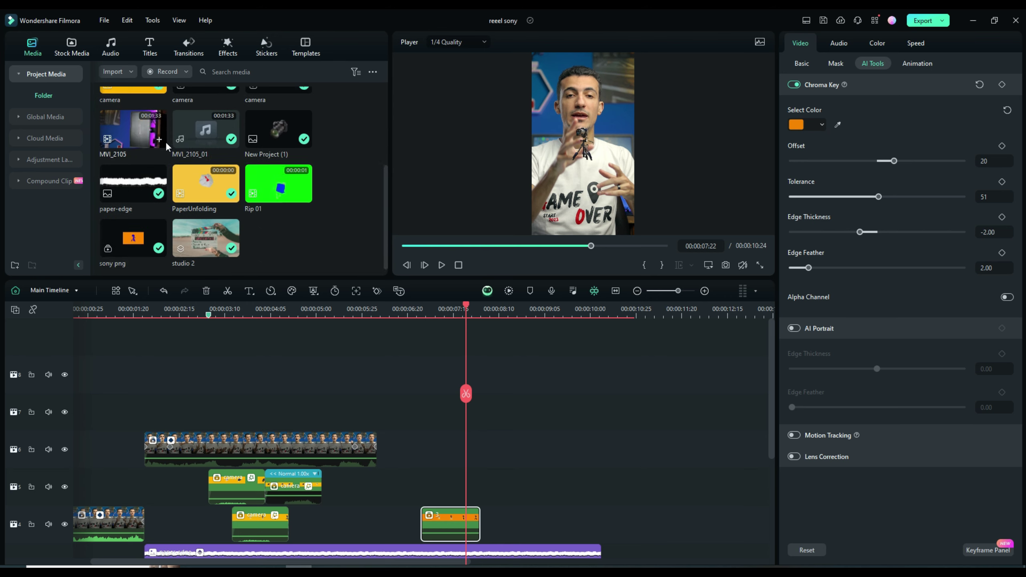
pyautogui.scroll(3, 173, 142)
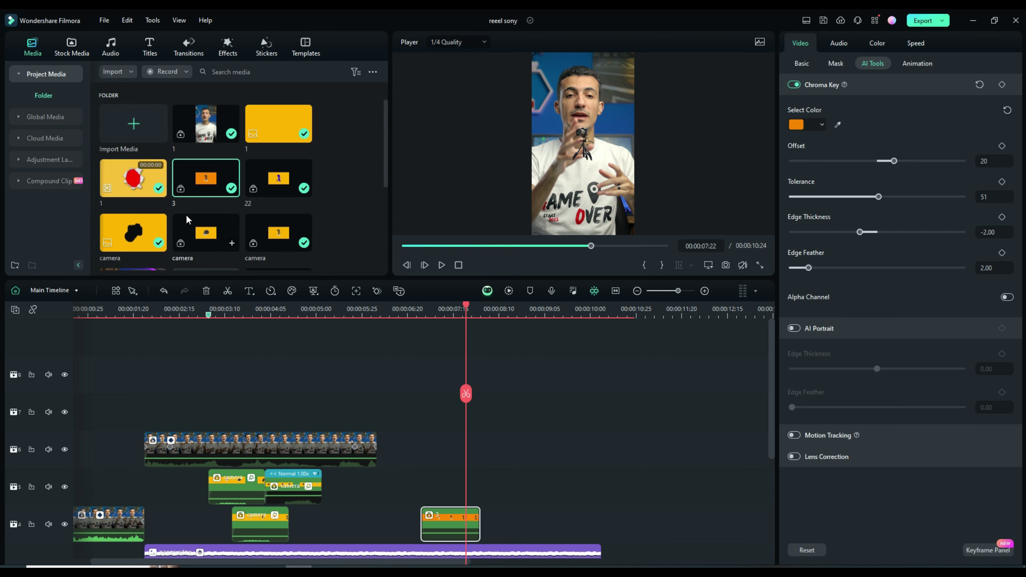
pyautogui.scroll(-3, 203, 202)
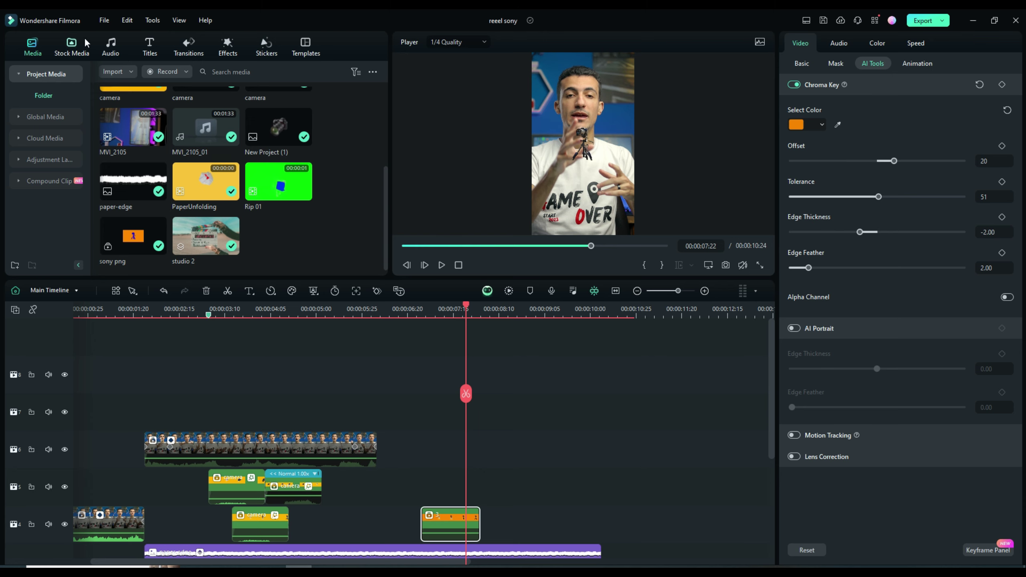
pyautogui.click(72, 44)
pyautogui.scroll(-1, 487, 474)
# Save compound clip 3 as a custom compound clip and place a copy of it after the original on the same track.
pyautogui.rightClick(487, 474)
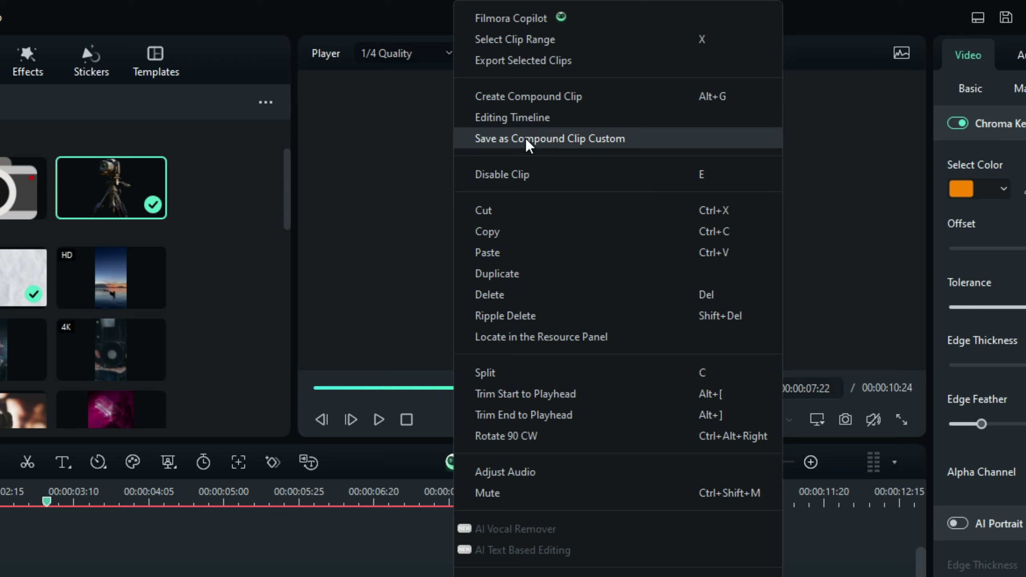
pyautogui.click(525, 138)
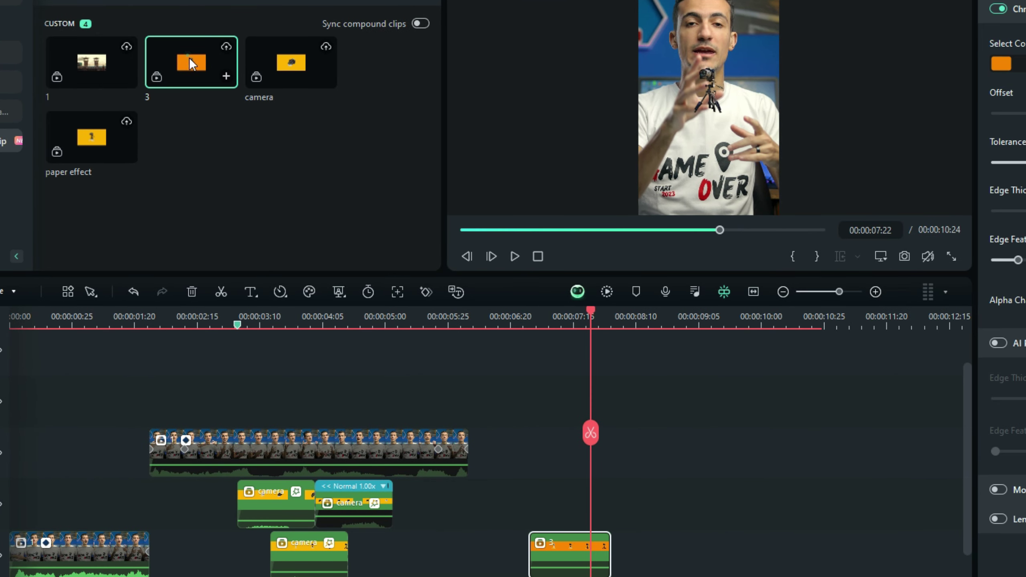
pyautogui.moveTo(332, 179); pyautogui.dragTo(656, 534)
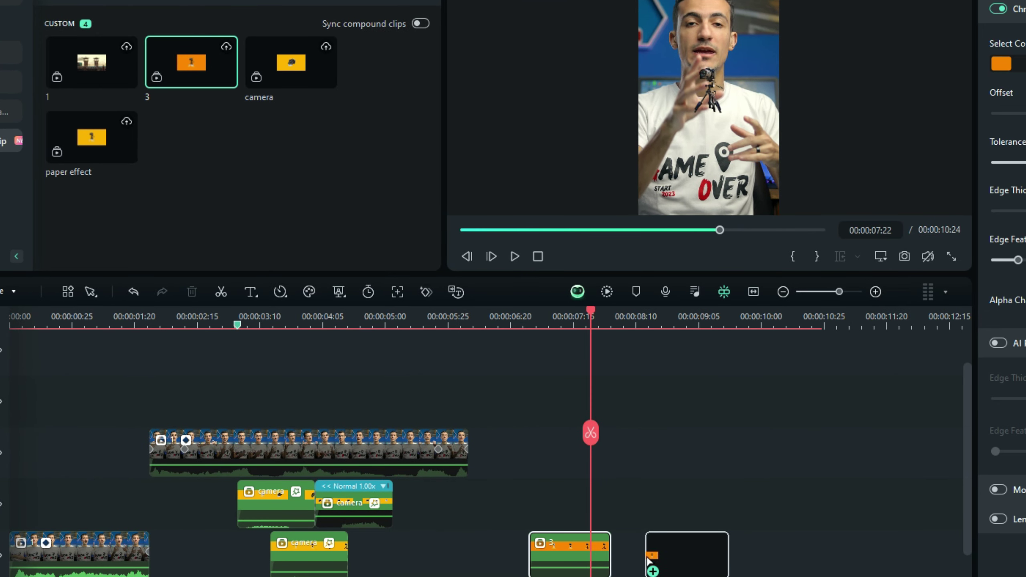
pyautogui.click(683, 315)
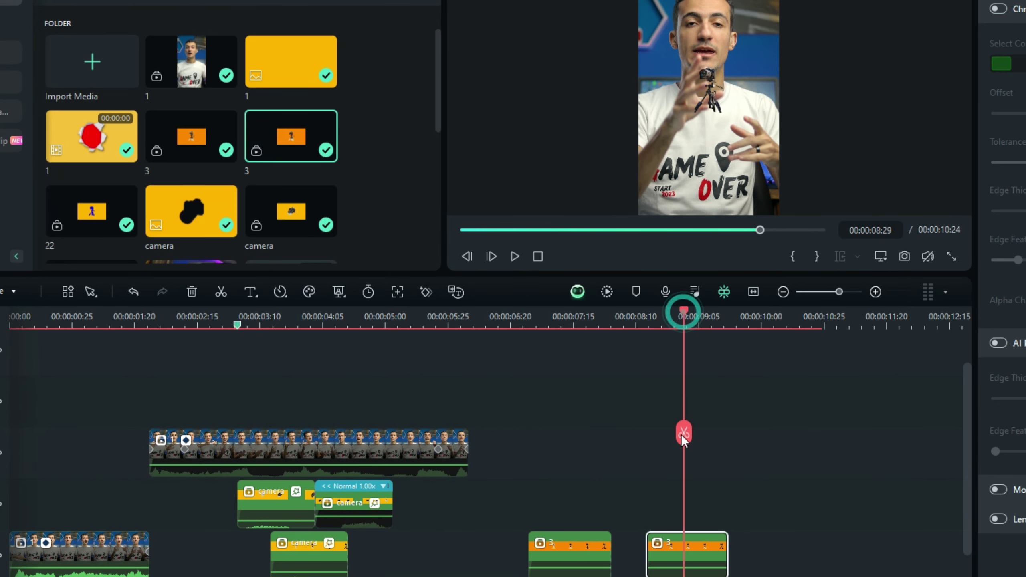
# Open the copied compound clip 3 and replace the camera image inside its nested sony png clip with the white stock car drawing.
pyautogui.doubleClick(700, 542)
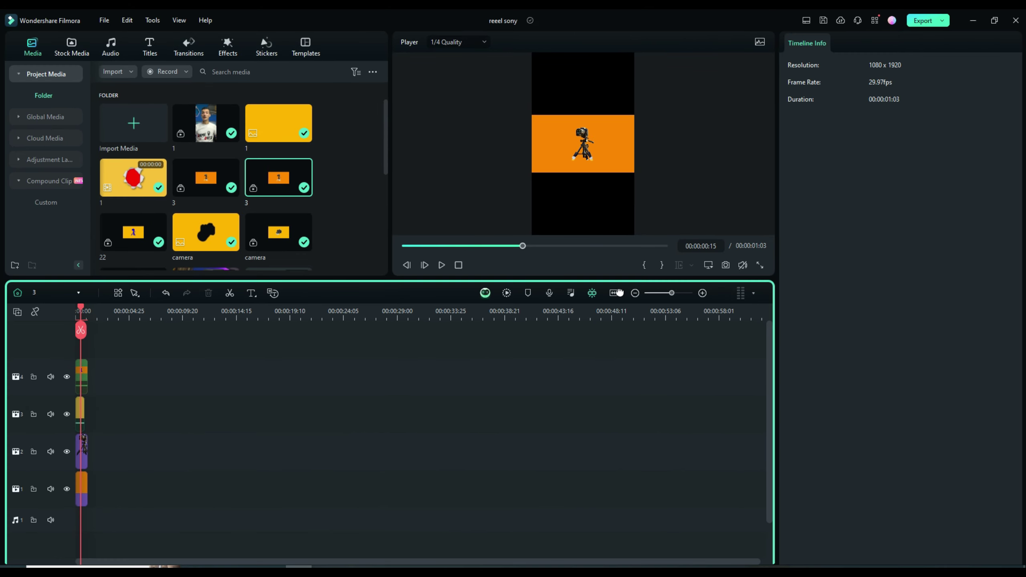
pyautogui.click(617, 293)
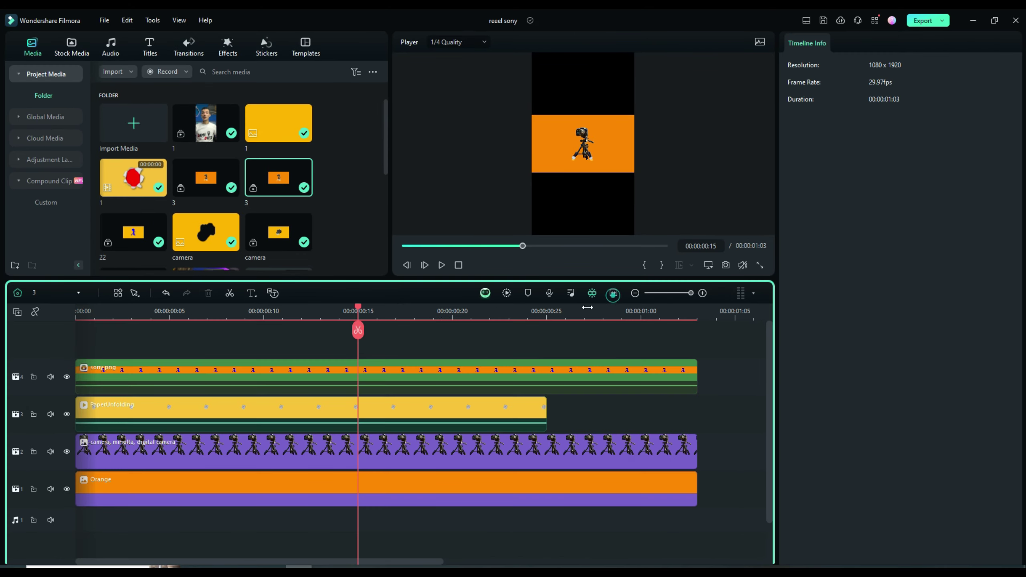
pyautogui.doubleClick(400, 375)
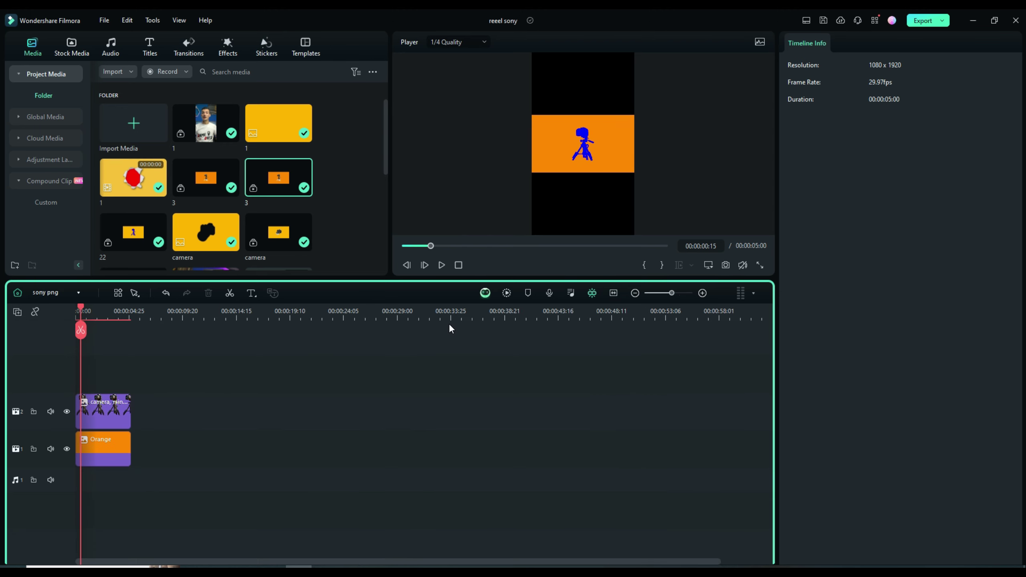
pyautogui.click(614, 293)
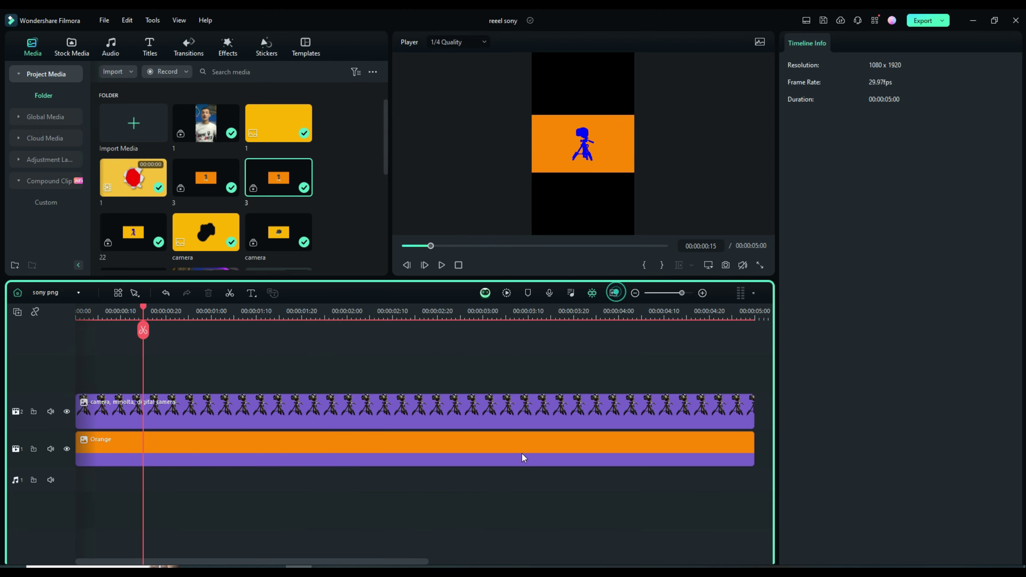
pyautogui.click(363, 409)
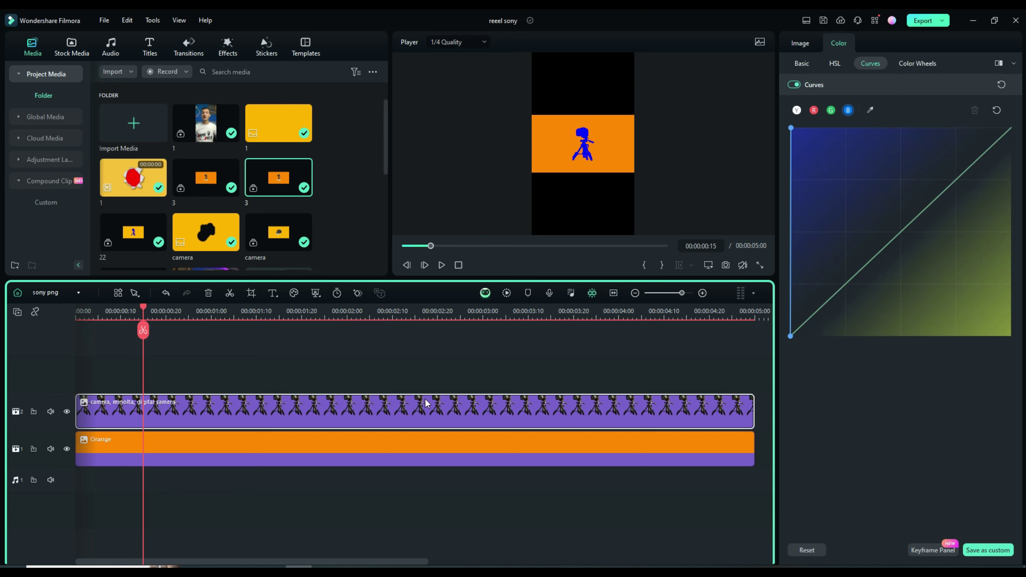
pyautogui.scroll(-5, 233, 225)
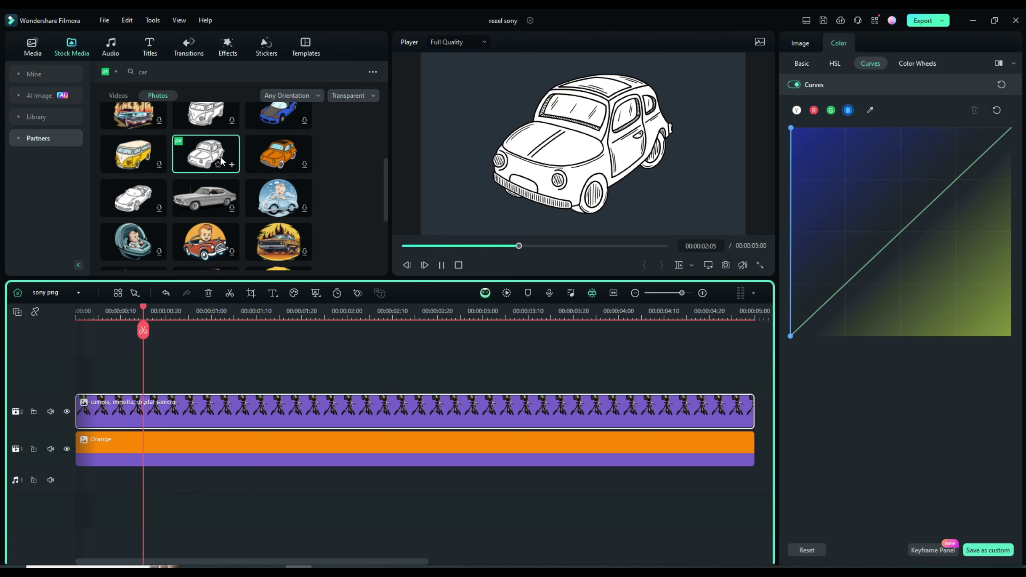
pyautogui.moveTo(218, 157); pyautogui.dragTo(218, 413)
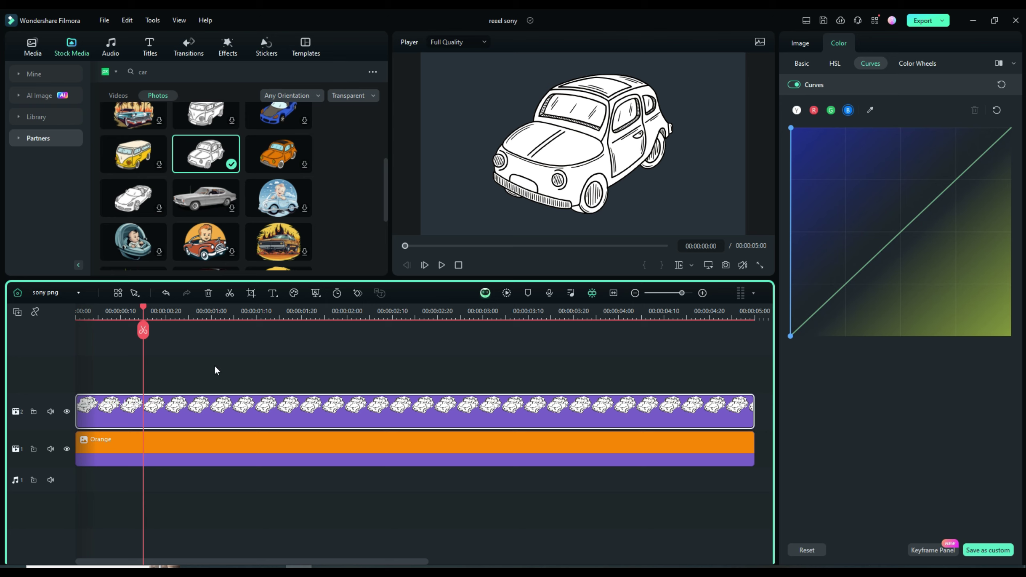
pyautogui.moveTo(144, 330); pyautogui.dragTo(169, 335)
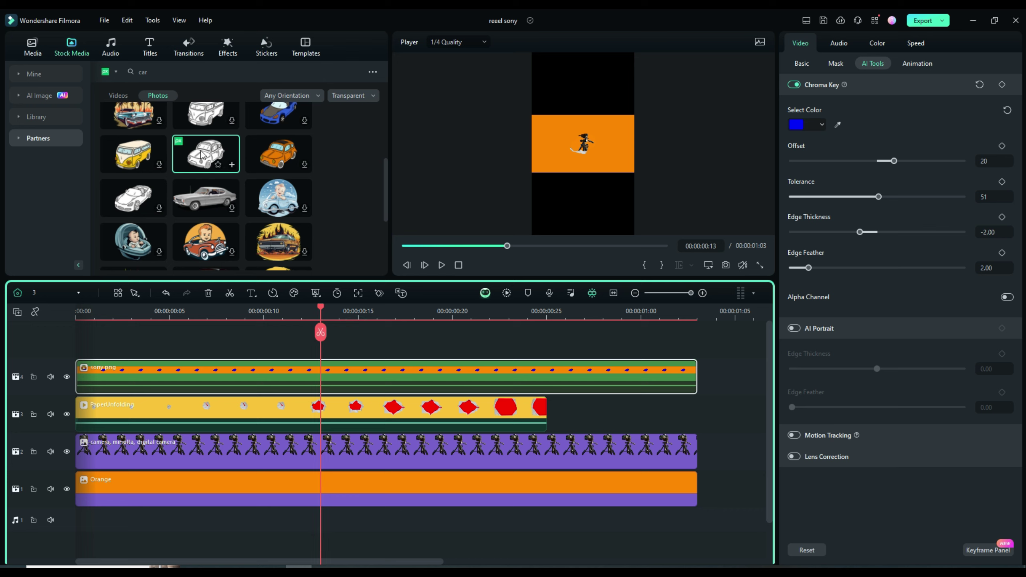
# Replace the camera image beneath PaperUnfolding in the copied compound clip 3 with the same white car drawing.
pyautogui.moveTo(202, 154); pyautogui.dragTo(224, 450)
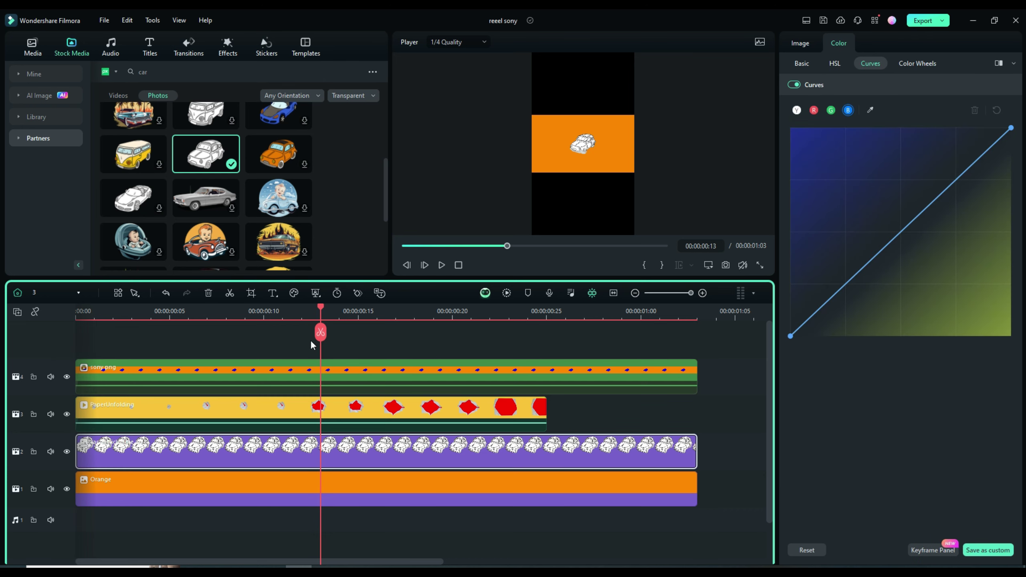